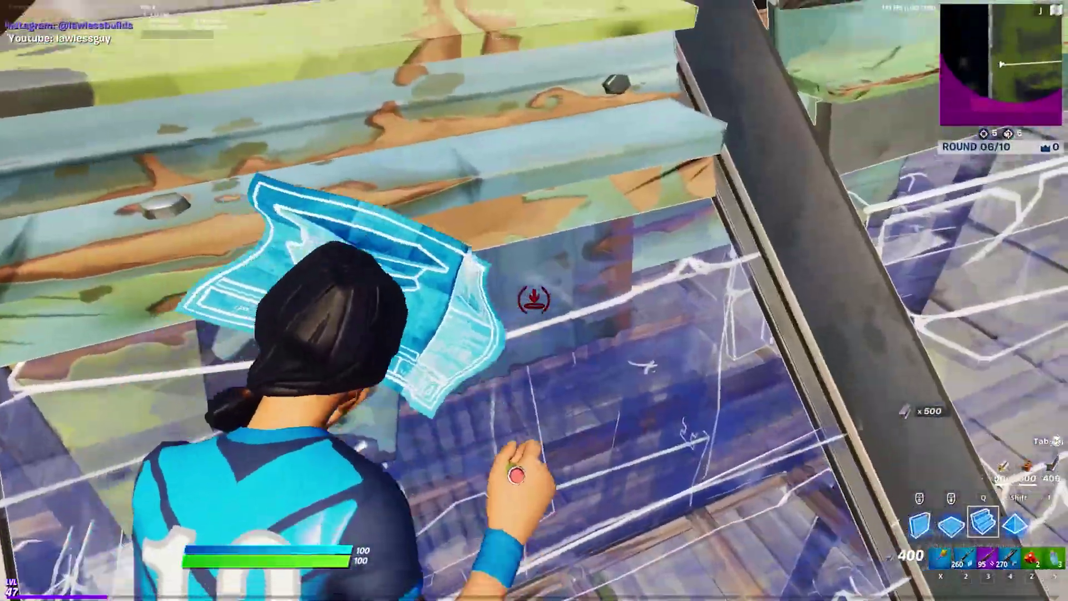
key("3")
key("e")
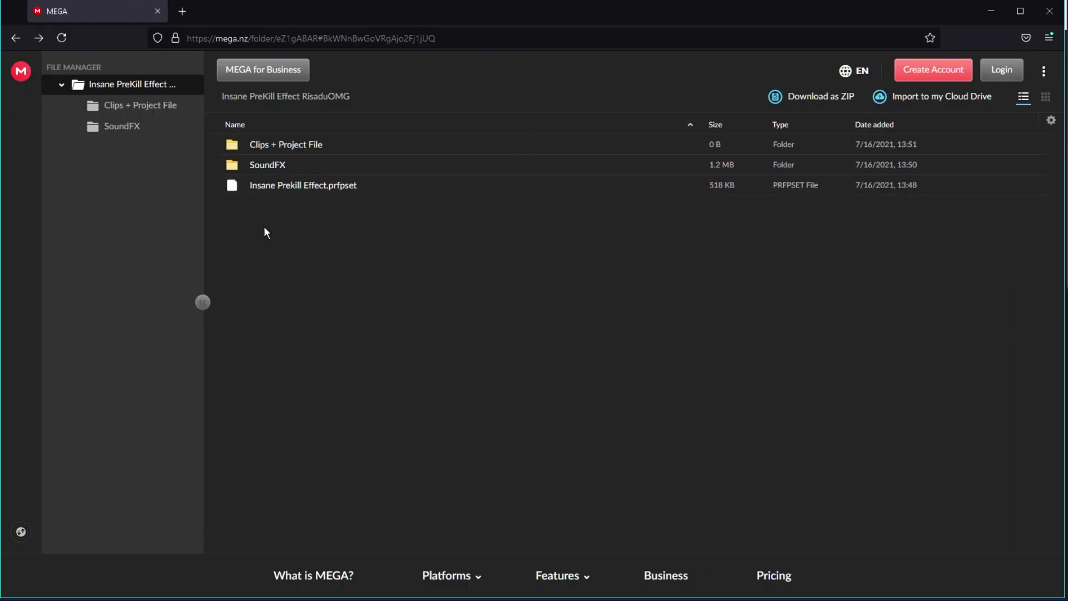
Step: Check the download options available for Insane Prekill Effect.prfpset in the shared folder
left_click(266, 187)
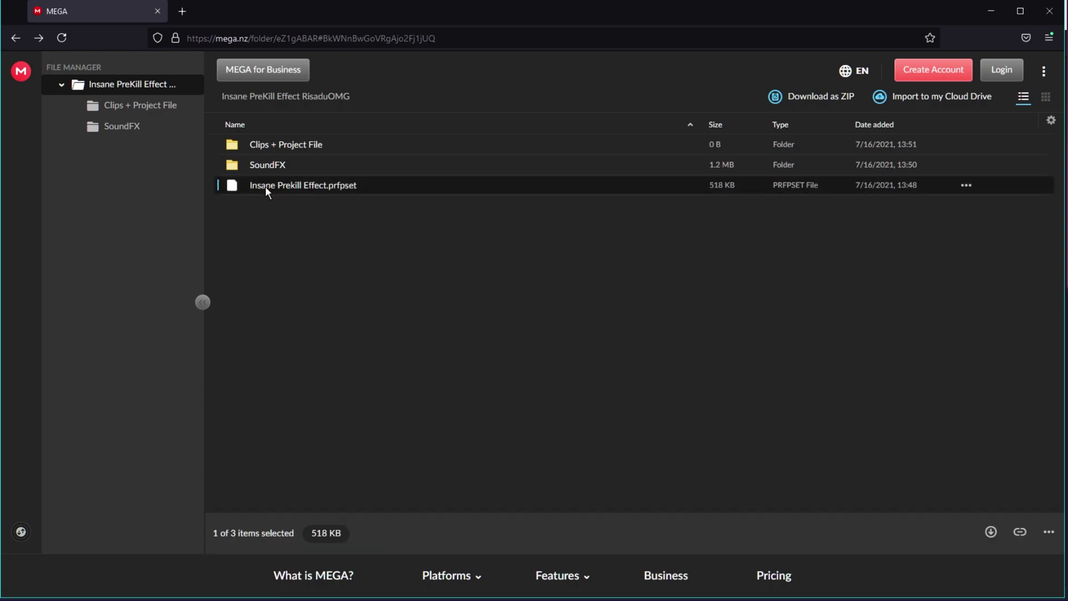
right_click(265, 186)
mouse_move(367, 239)
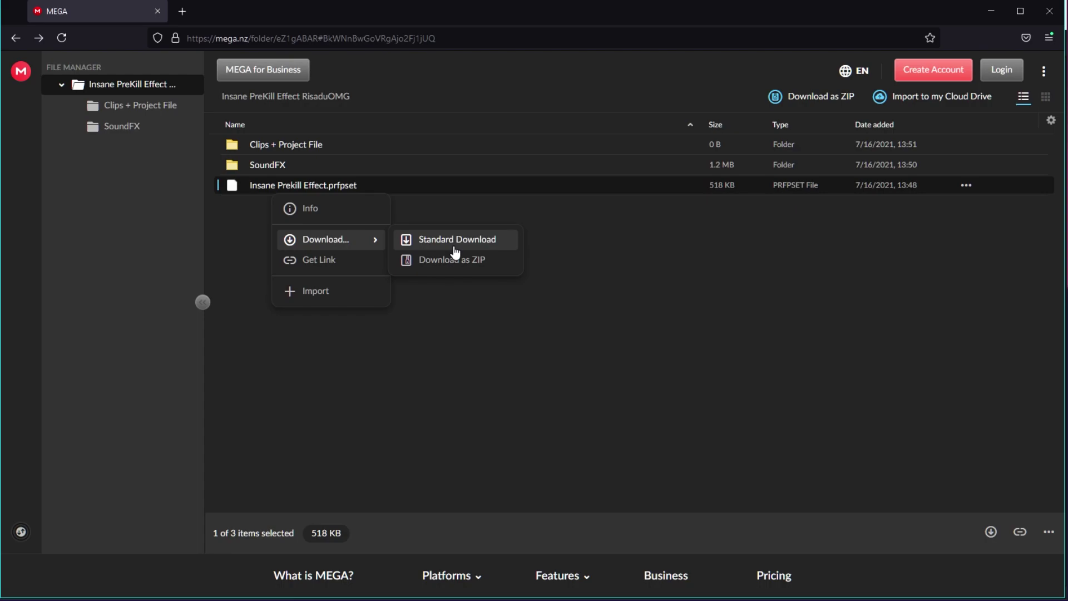
left_click(615, 245)
Step: Look into the SoundFX folder and the Clips + Project File folder, returning to the shared root folder
left_click(296, 165)
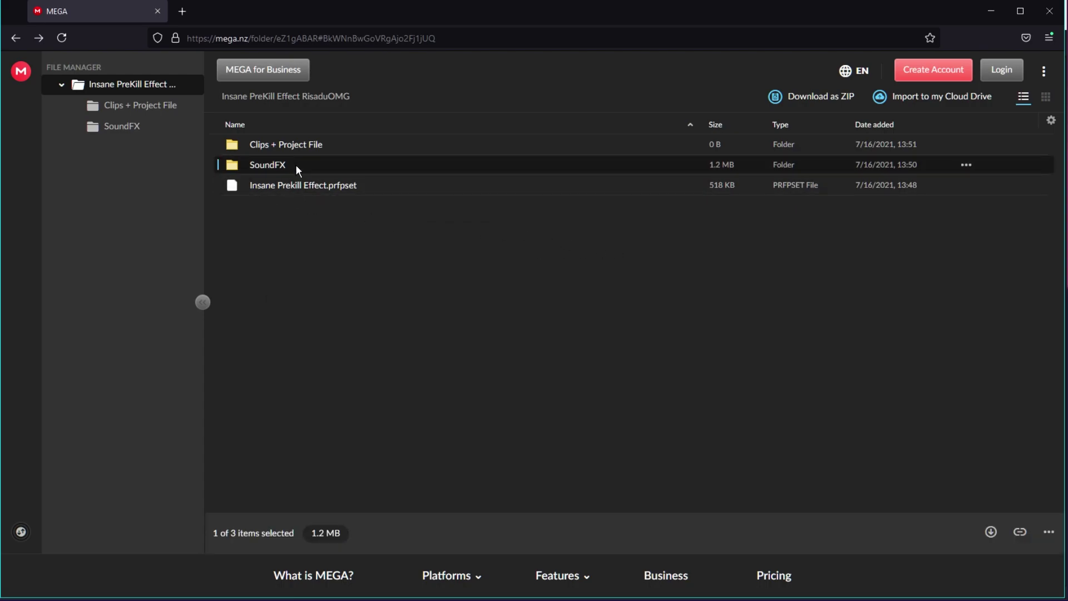
double_click(295, 165)
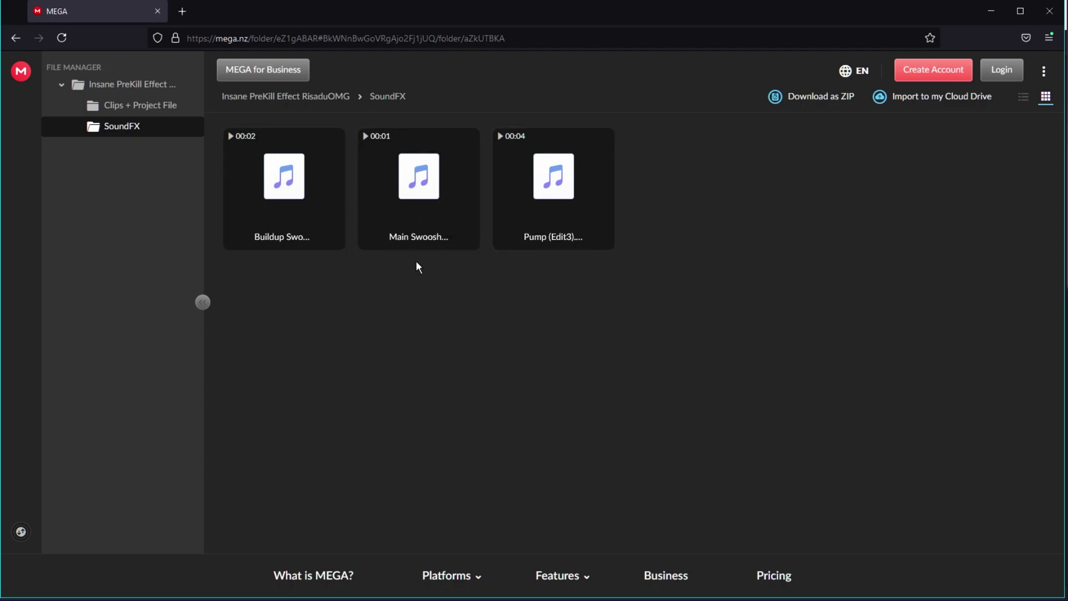
key("alt+Left")
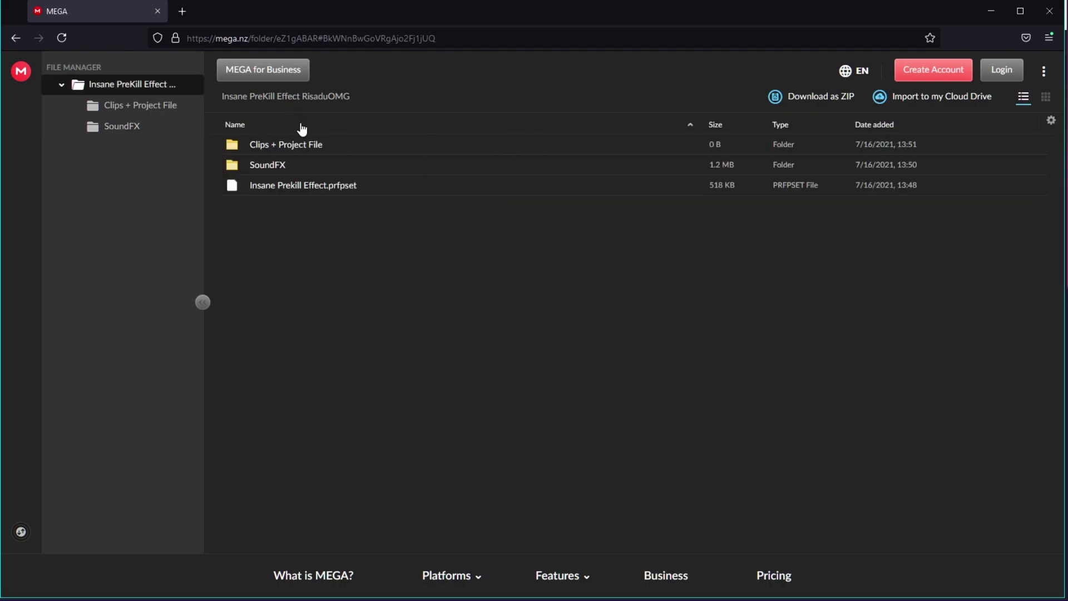
double_click(287, 146)
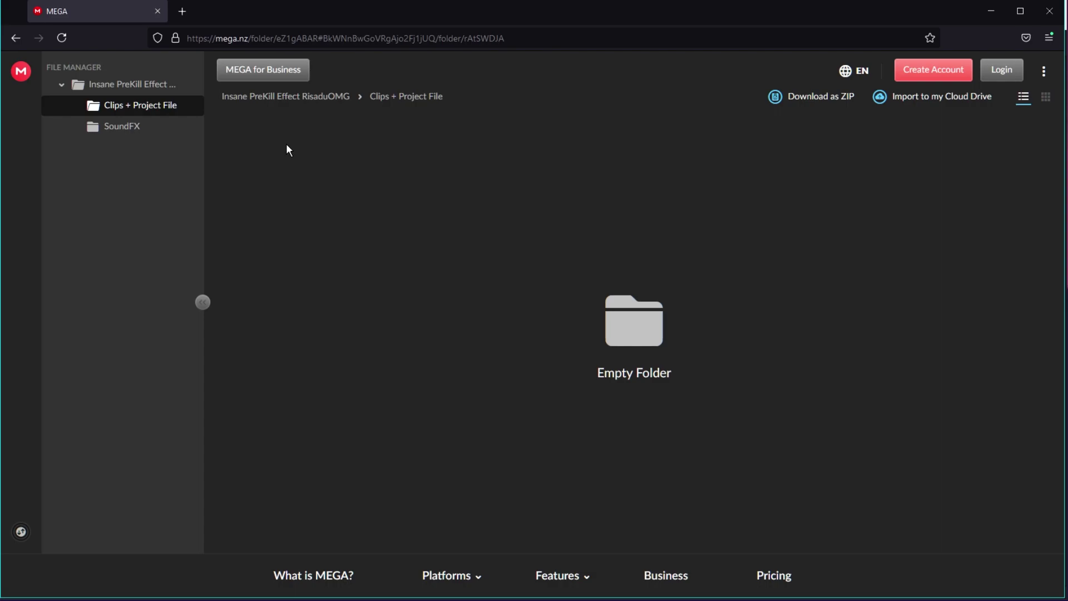
key("alt+Left")
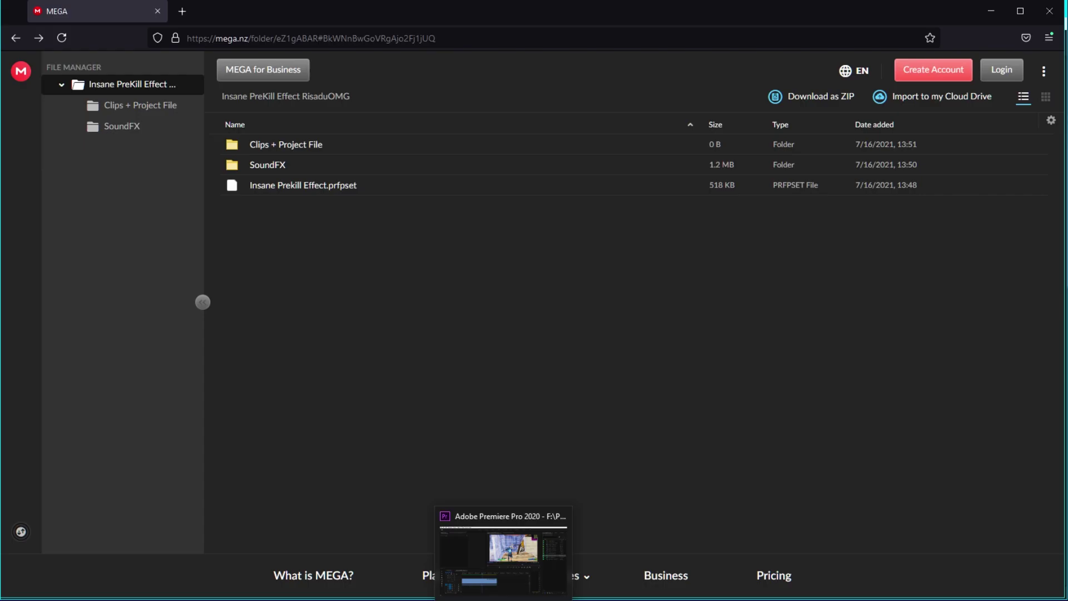
Step: Switch to Adobe Premiere Pro and show the effects library
left_click(504, 600)
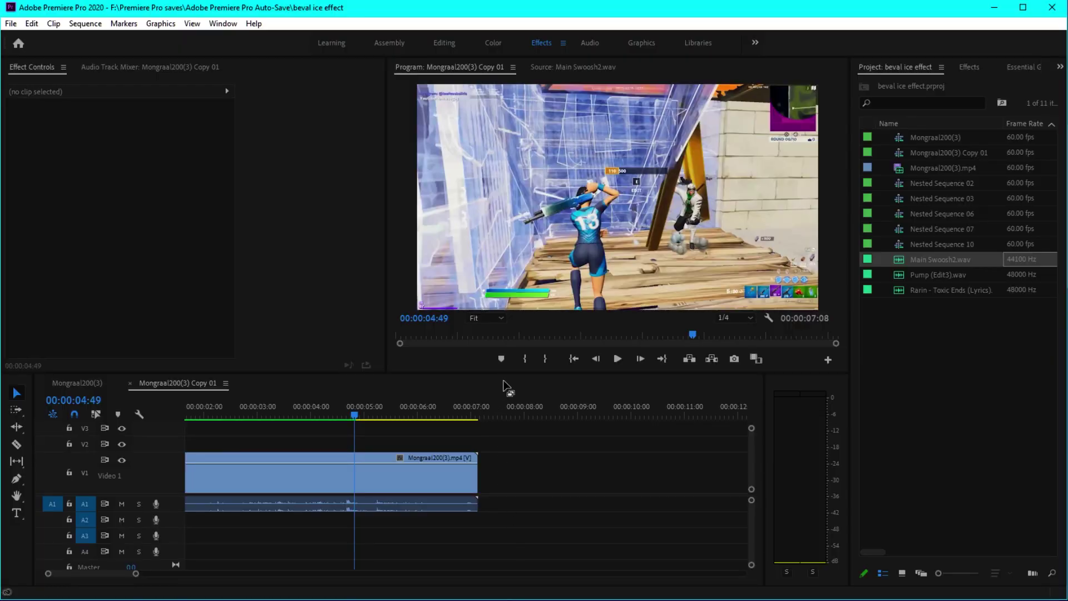
left_click(971, 67)
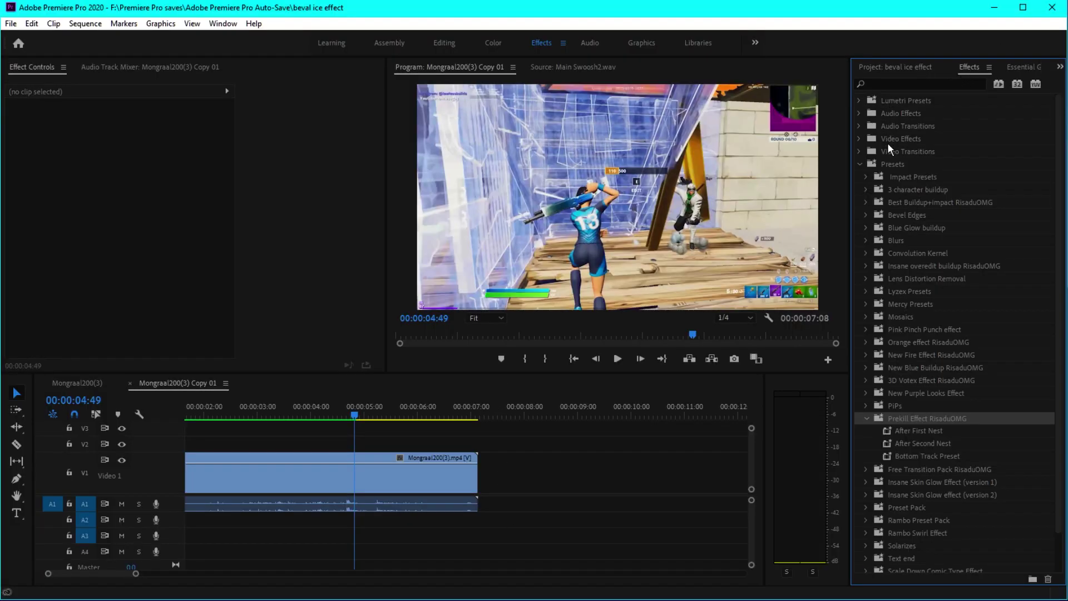
right_click(886, 159)
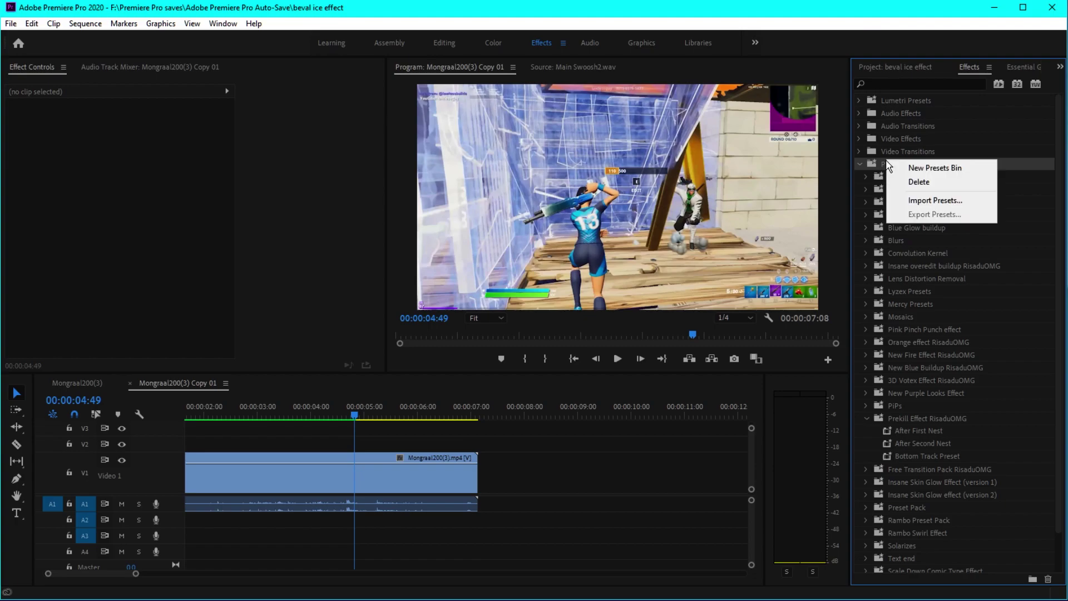
left_click(942, 201)
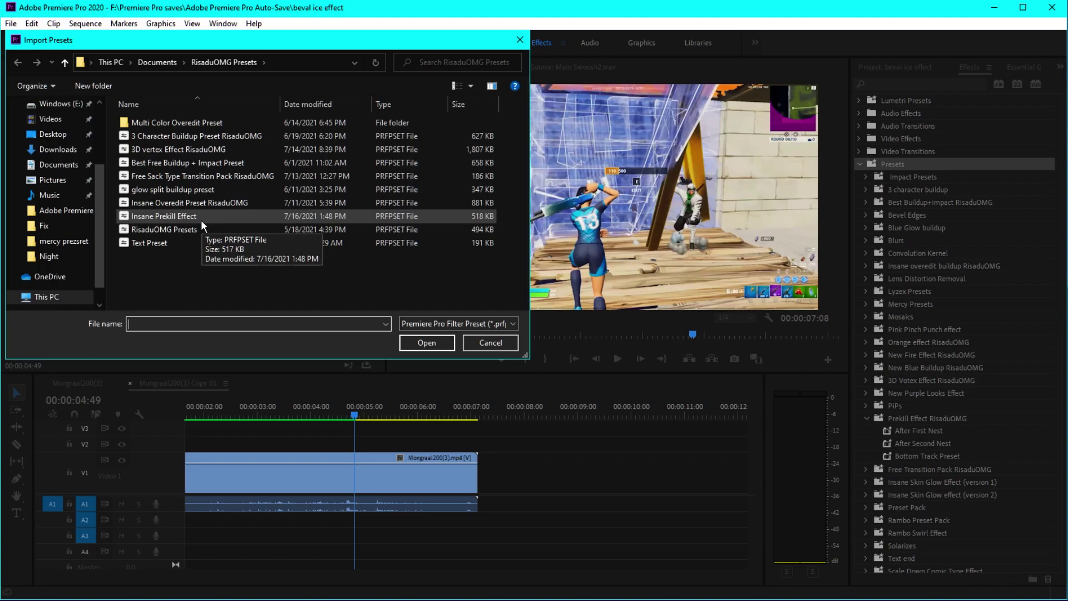
left_click(176, 216)
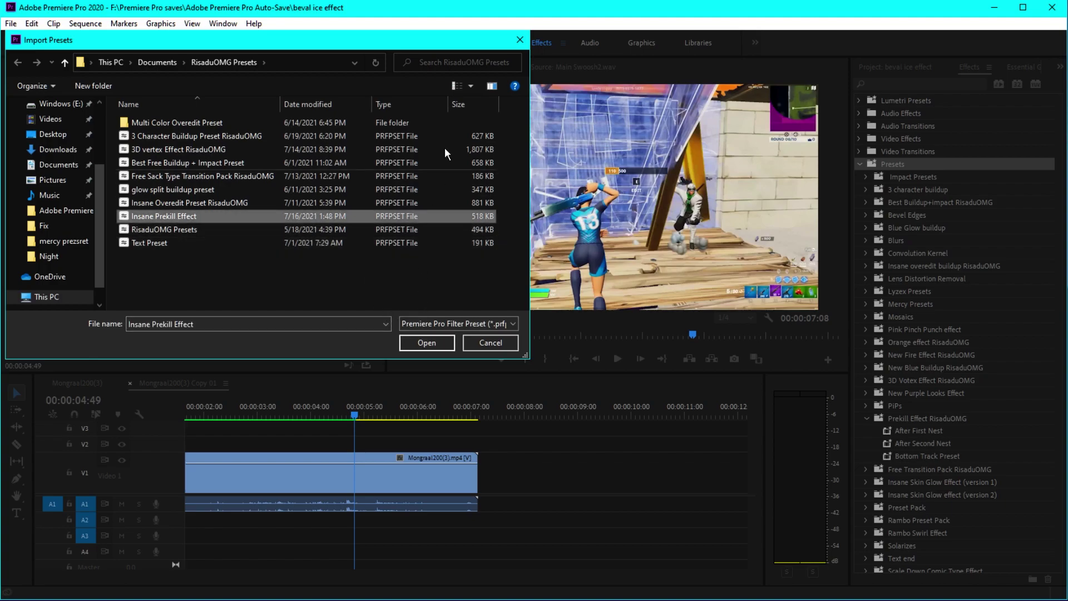
left_click(518, 40)
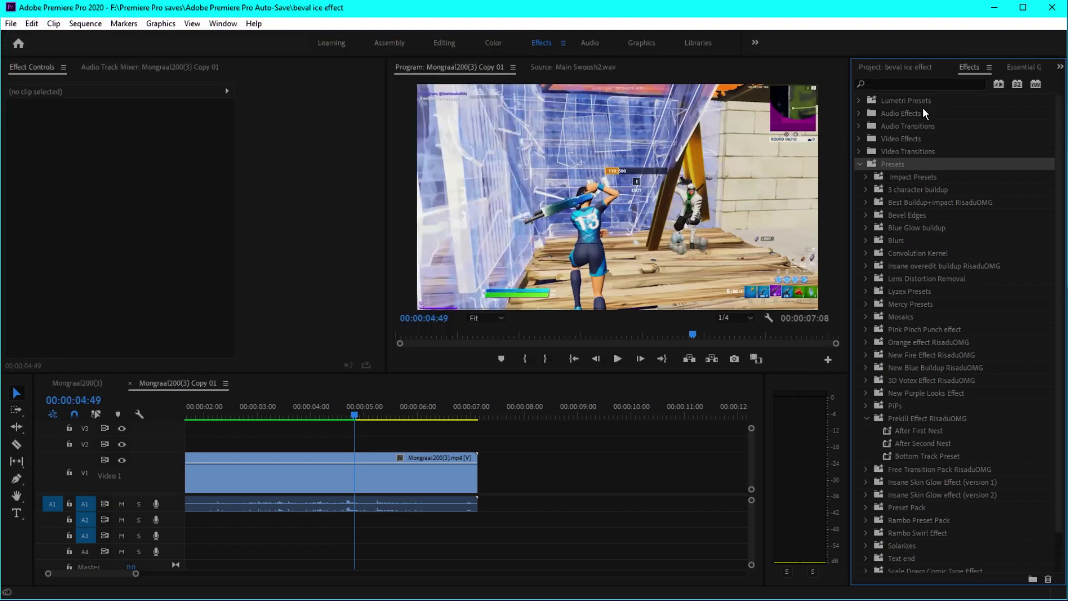
Step: Search the effects library for "preki"
left_click(888, 83)
type("preki")
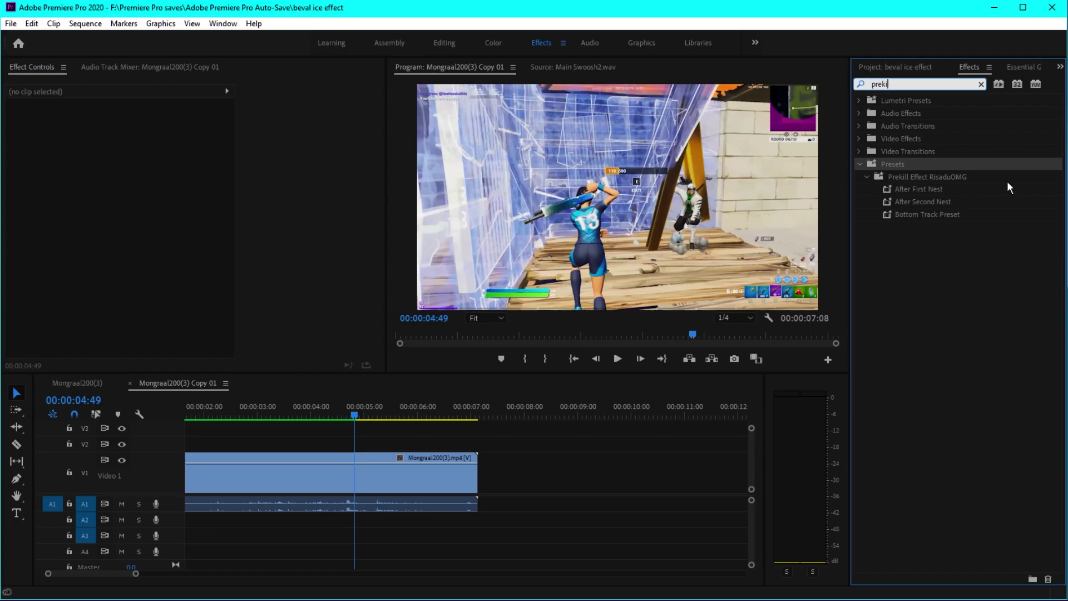
left_click(536, 492)
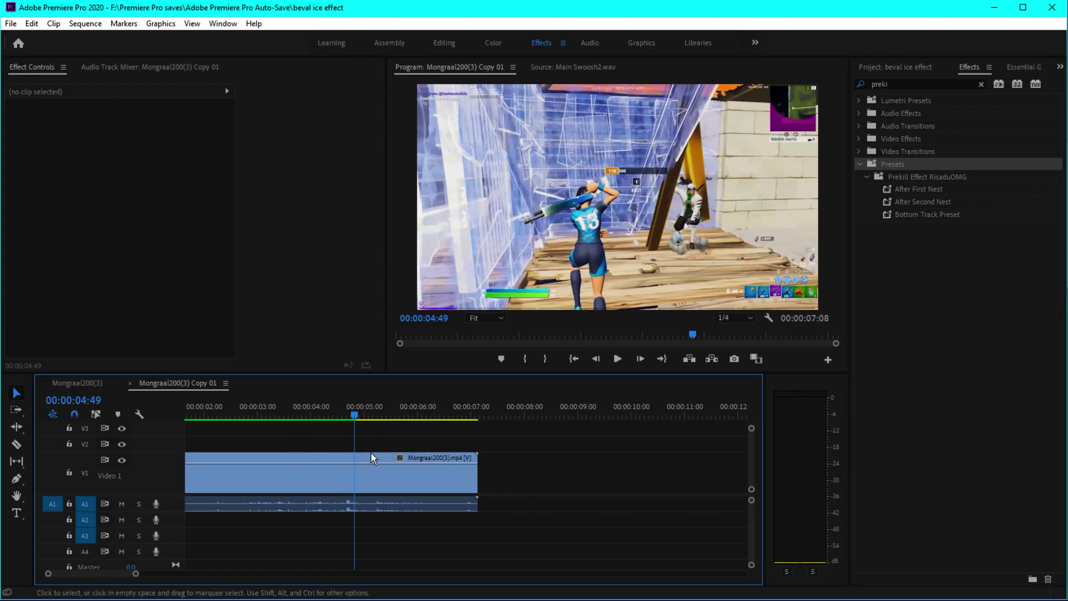
Step: Split the Mongraal200(3).mp4 clip and its audio at 00:00:04:46
scroll(342, 468, "up", 4)
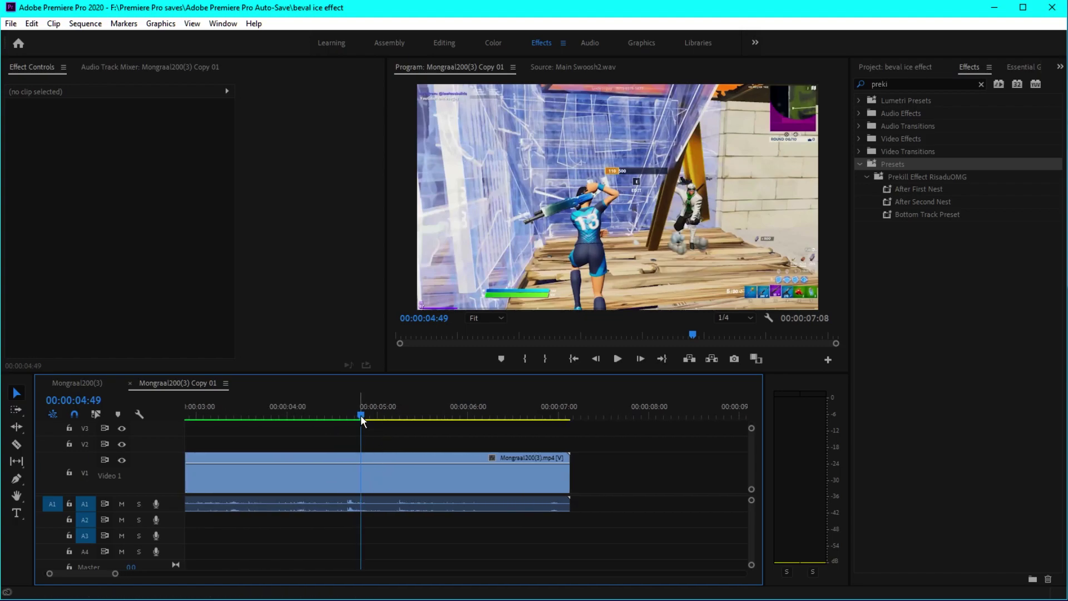
key("Left")
key("Left")
key("Left")
key("Left")
key("Left")
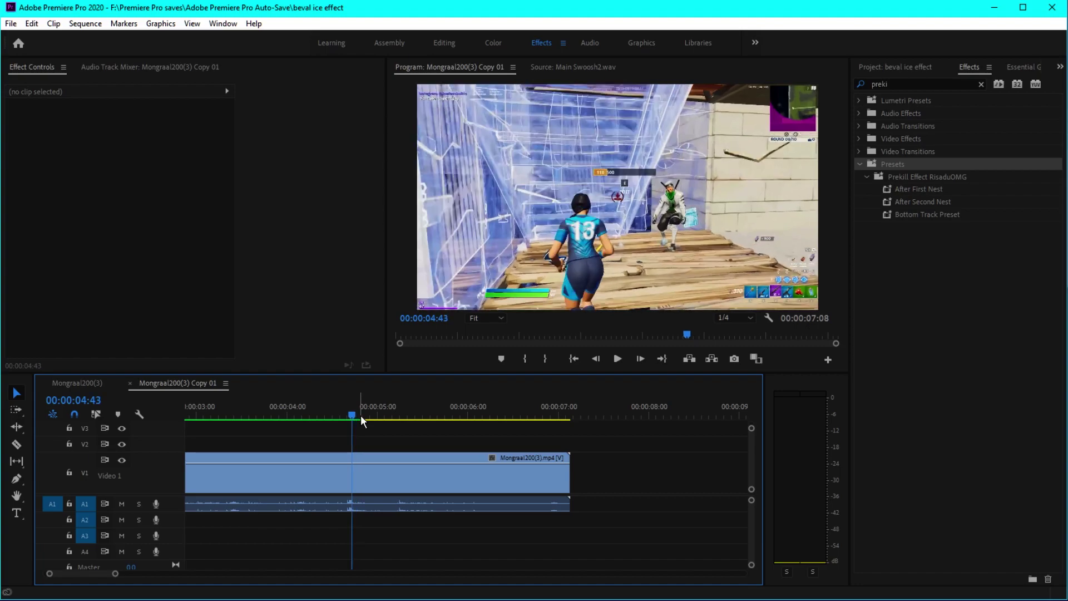
key("Right")
key("Right")
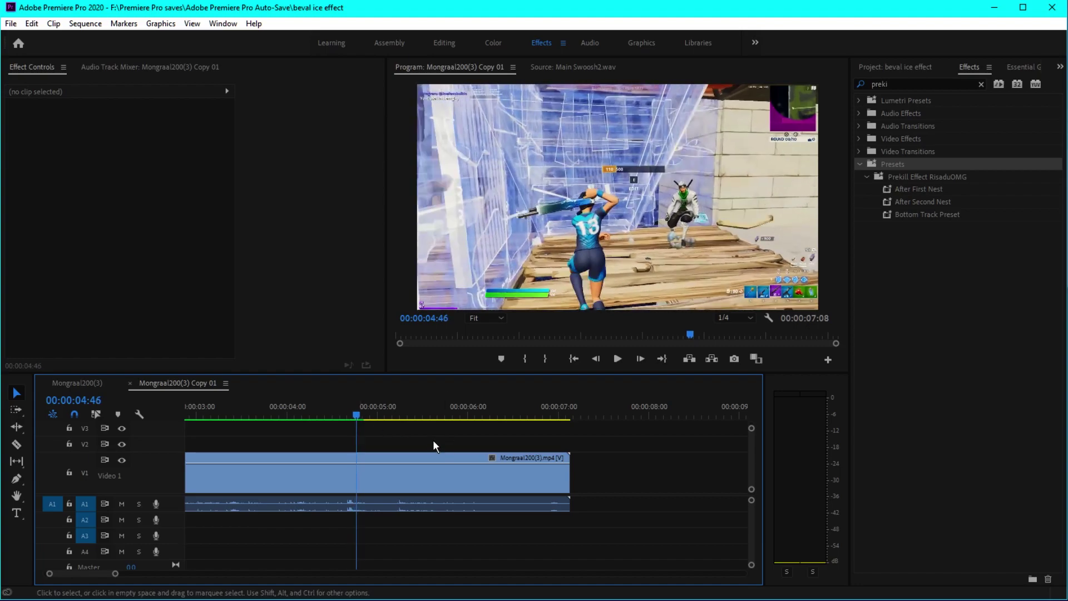
left_click(445, 473)
left_click(461, 495)
key("ctrl+k")
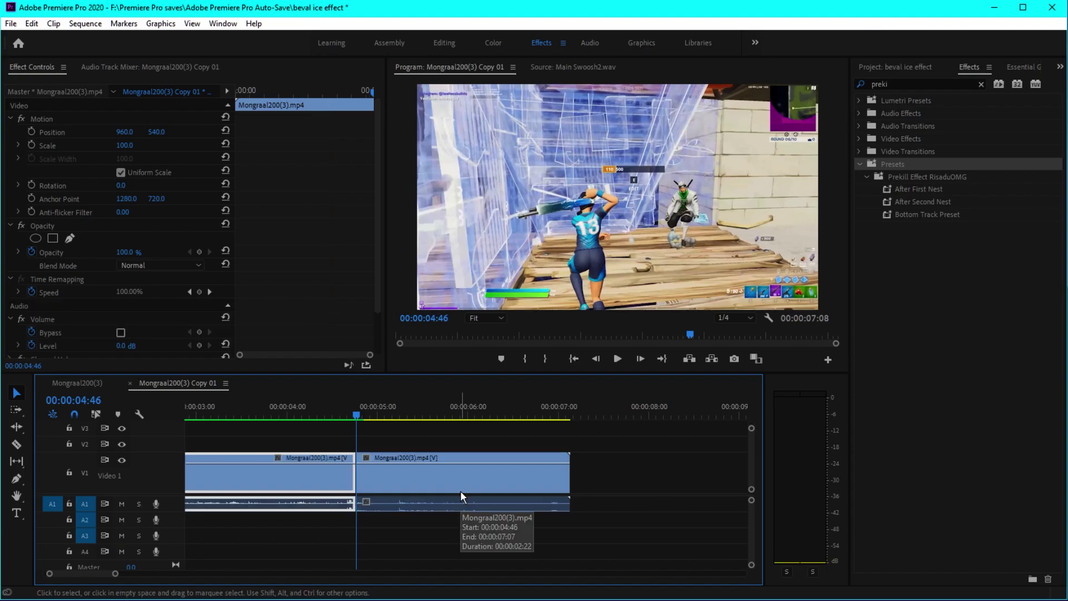
Step: Split the second part of the gameplay clip and its audio at 00:00:05:18
left_click_drag(356, 417, 401, 418)
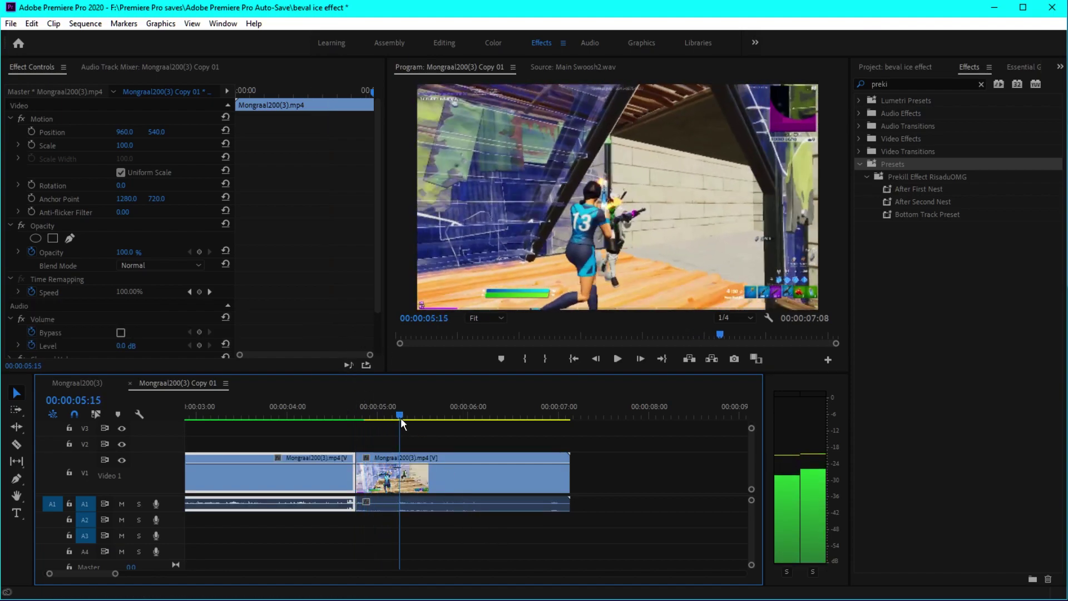
key("Right")
key("Right")
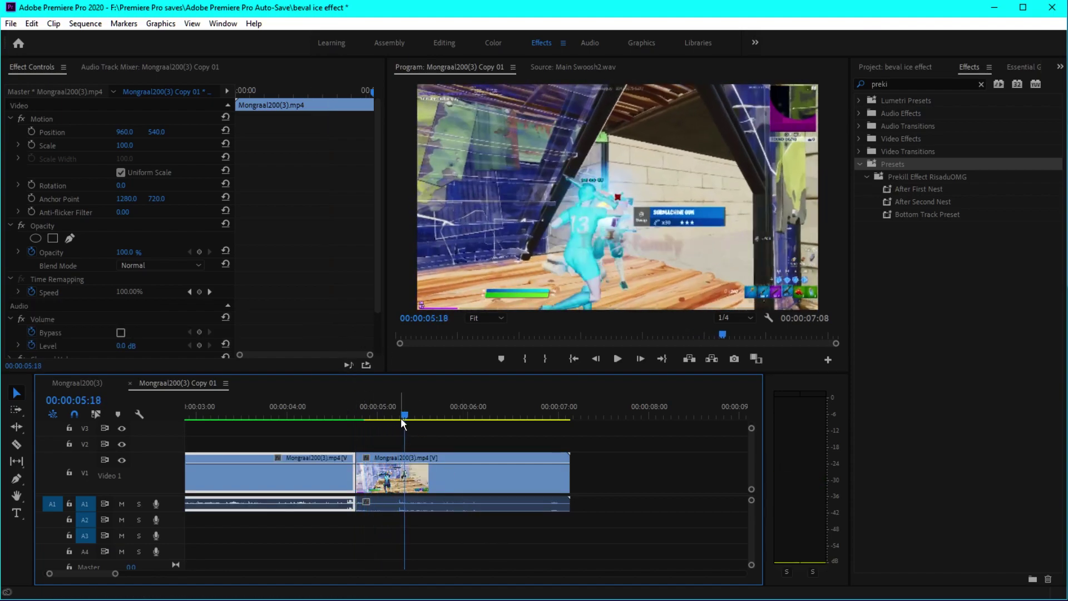
left_click_drag(435, 428, 485, 490)
key("ctrl+k")
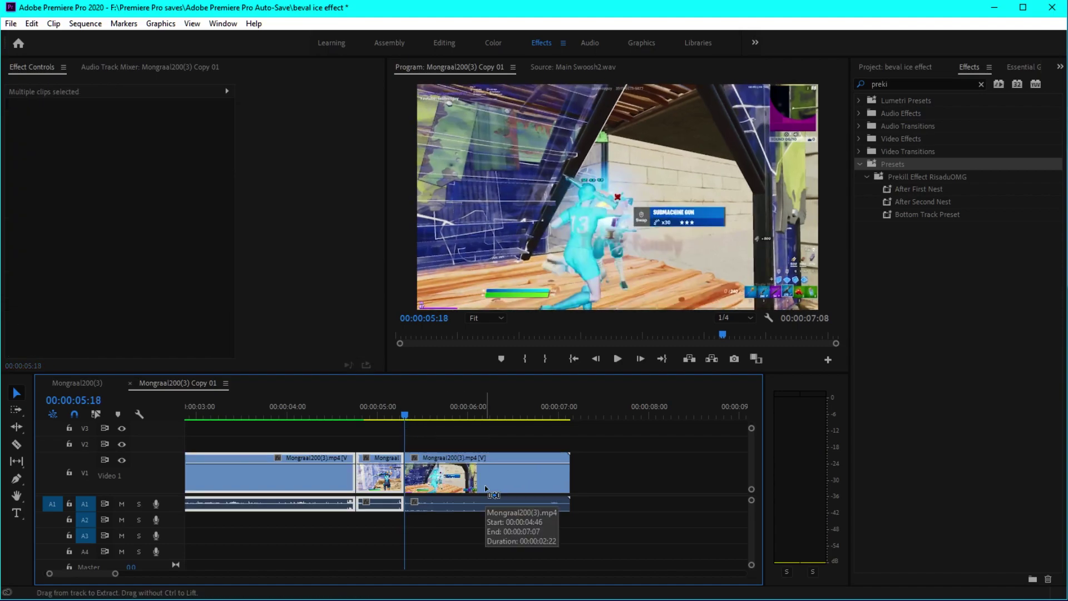
Step: Move the clip after the second cut later in the timeline, leaving a gap of about one second
left_click(382, 405)
left_click_drag(383, 405, 376, 406)
left_click_drag(442, 436, 474, 503)
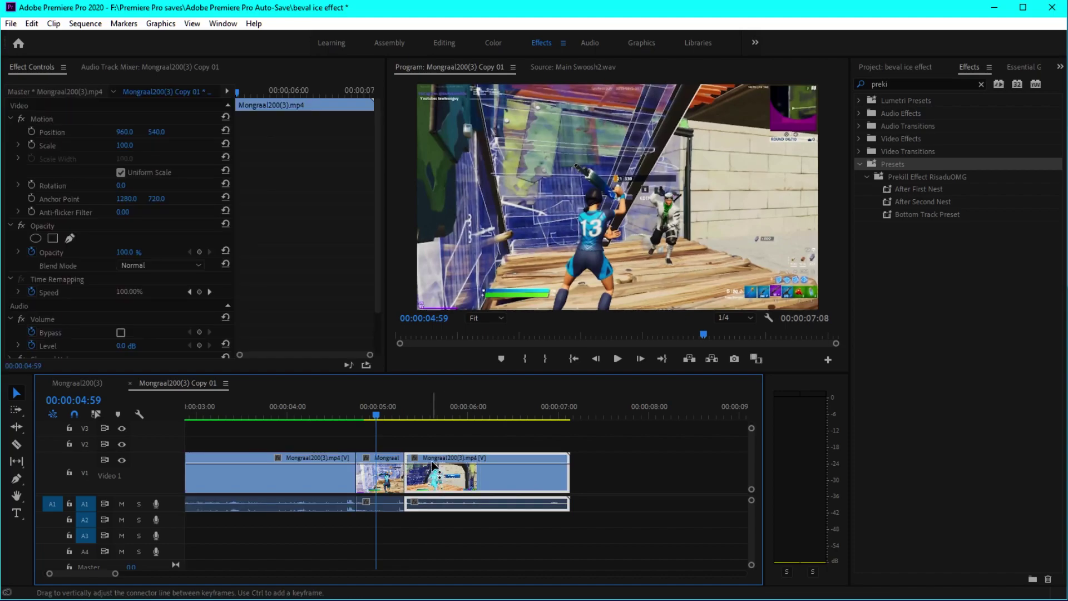
left_click_drag(455, 463, 553, 462)
Step: Show the time remapping Speed keyframes on the middle clip
left_click(384, 461)
right_click(385, 467)
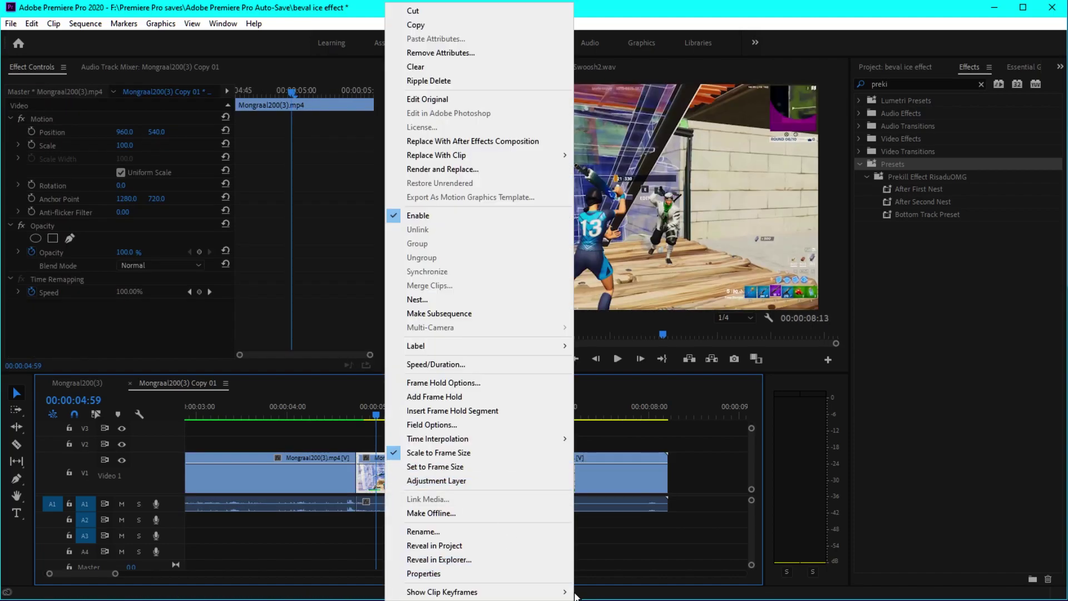
mouse_move(501, 591)
mouse_move(623, 592)
left_click(713, 592)
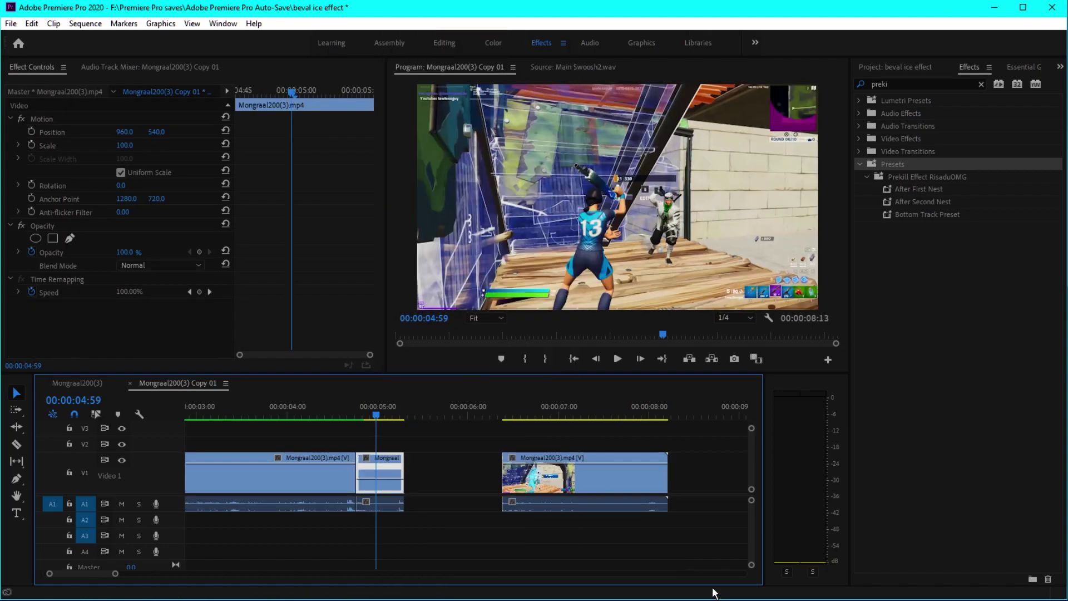
Step: Undo the move of the last clip and add a Speed keyframe at the middle clip's start, 00:00:04:46
left_click(268, 89)
scroll(374, 461, "up", 2)
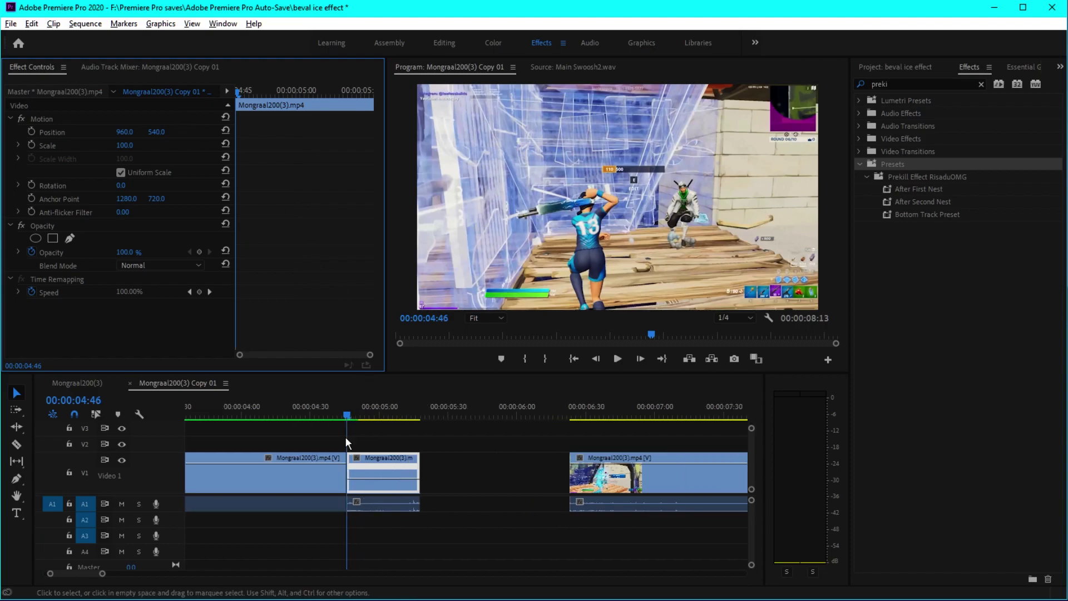
left_click(209, 292)
scroll(406, 465, "up", 2)
key("ctrl+z")
left_click_drag(261, 92, 237, 92)
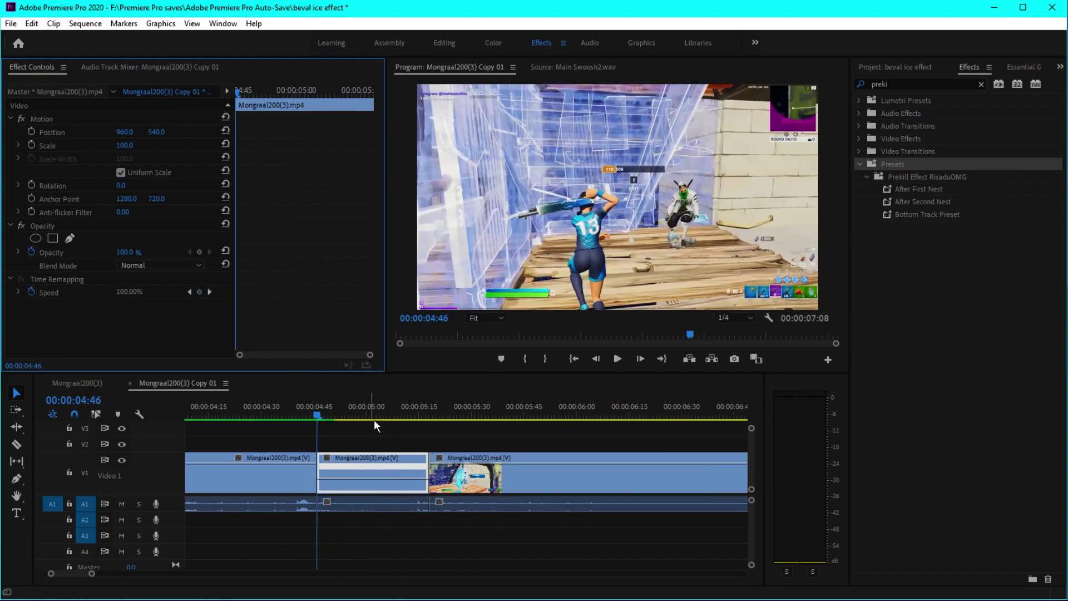
left_click(199, 291)
Step: Move the last clip's video to V2 and its audio later to make room, and slow the middle clip to 30% speed
left_click_drag(483, 460, 547, 445)
left_click_drag(471, 504, 590, 504)
left_click_drag(363, 478, 360, 483)
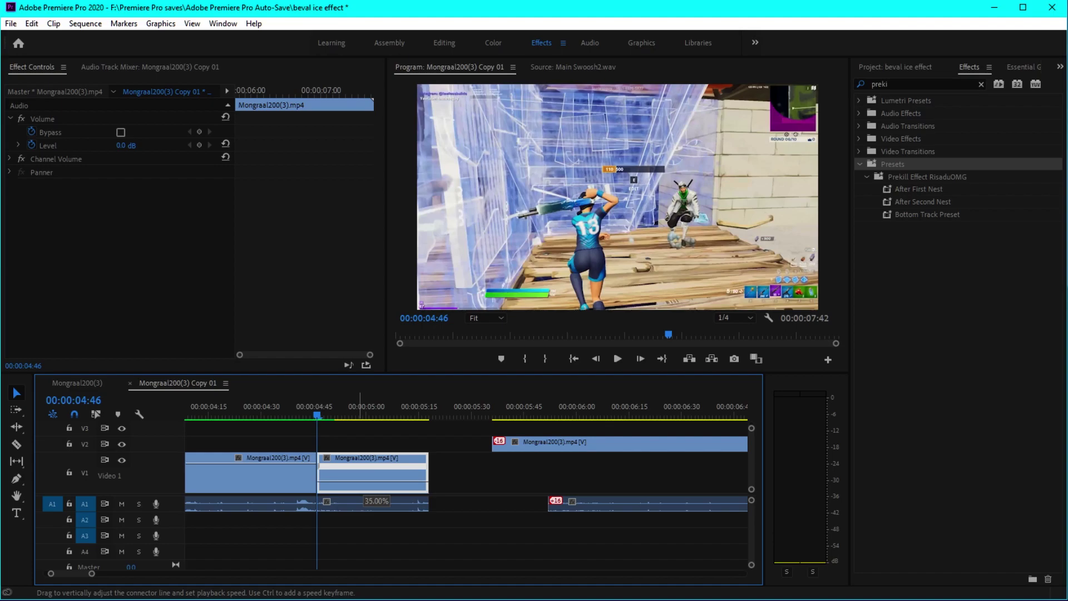
left_click_drag(360, 483, 360, 483)
scroll(418, 518, "down", 2)
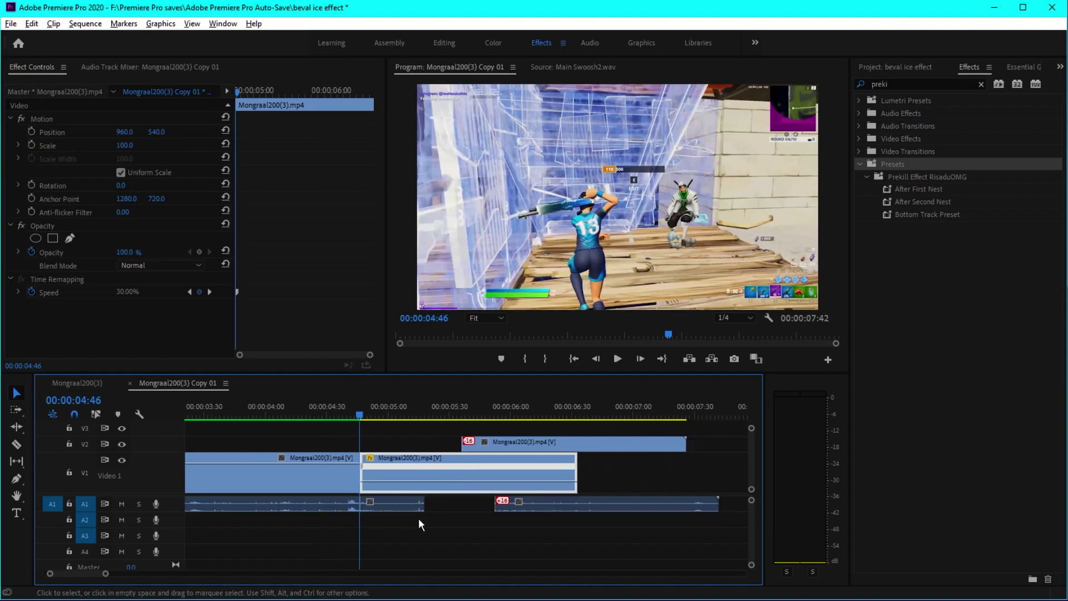
Step: Move the last clip's video back to V1 at about 00:00:07:03 and its audio to about 00:00:06:50
left_click_drag(494, 445, 677, 461)
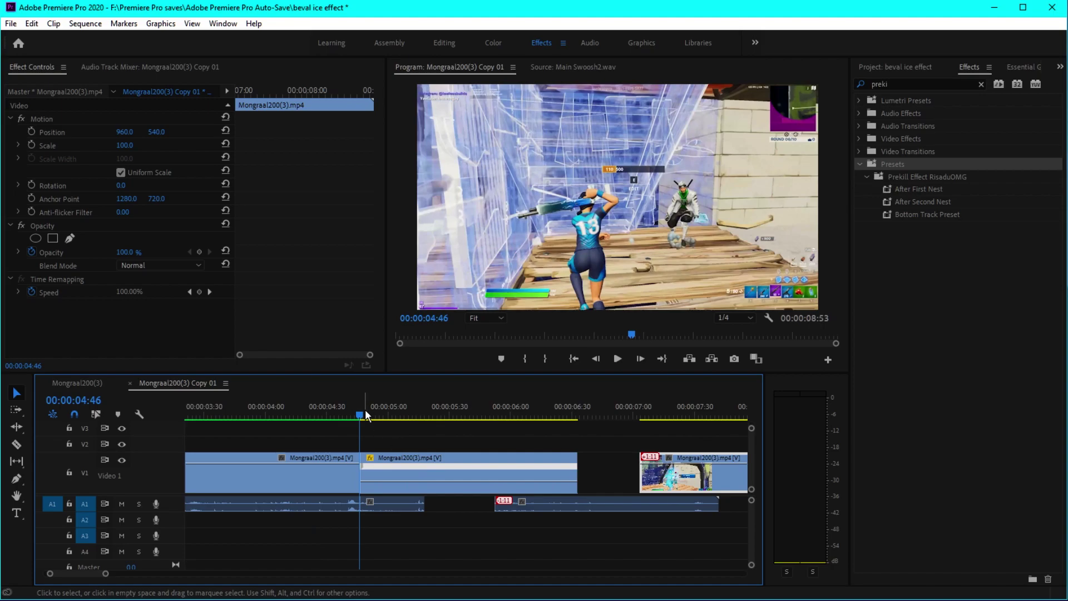
left_click_drag(360, 416, 439, 416)
left_click_drag(525, 501, 641, 501)
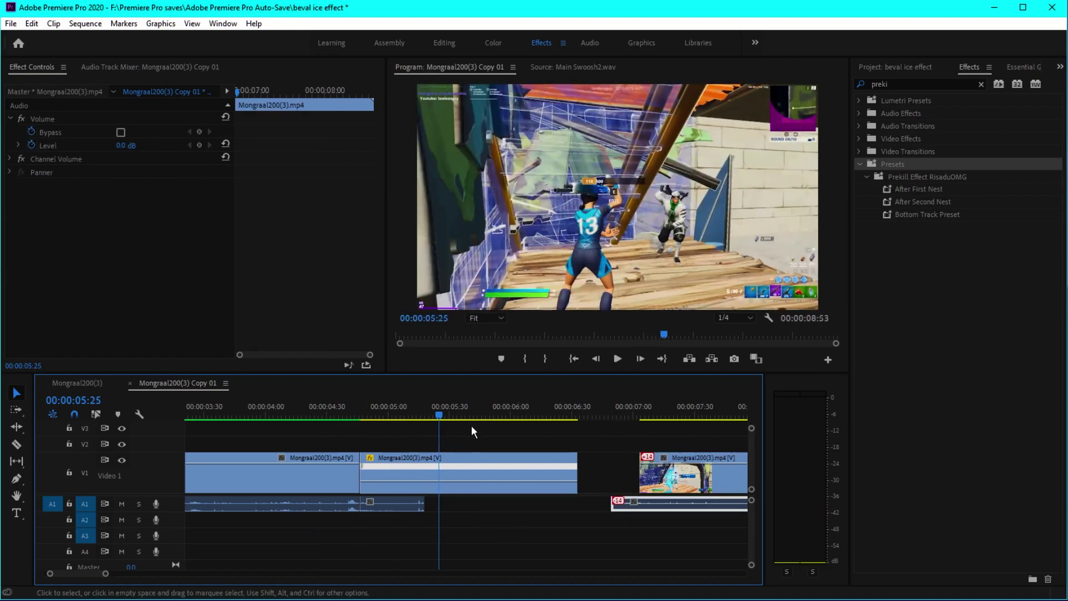
Step: Add a Speed keyframe to the middle clip at 00:00:05:51 and raise the speed after it to 302%
left_click(475, 421)
left_click_drag(475, 423, 491, 425)
left_click(482, 474)
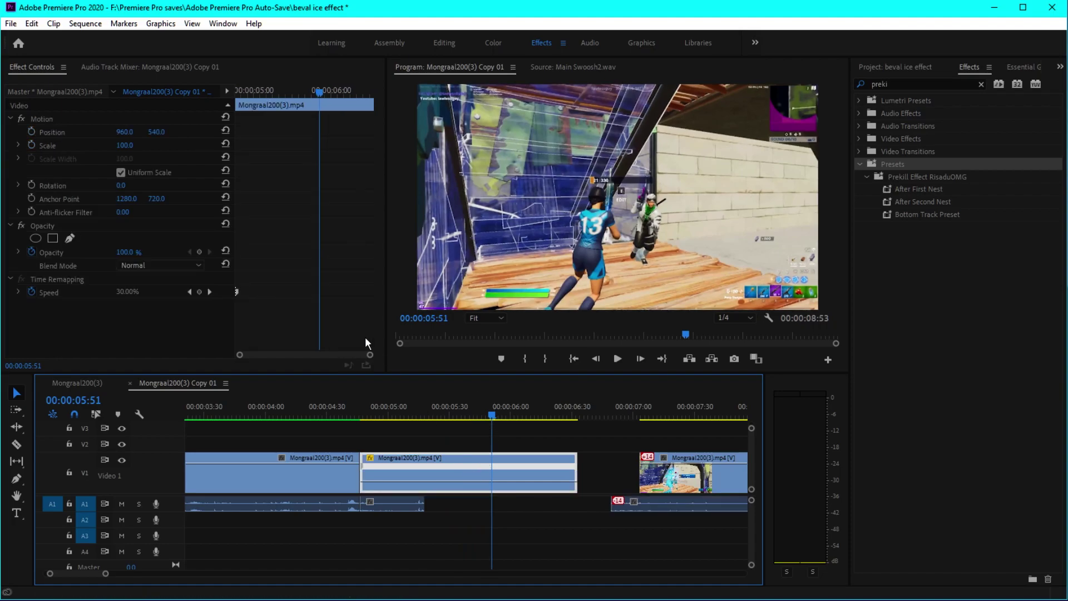
left_click(199, 292)
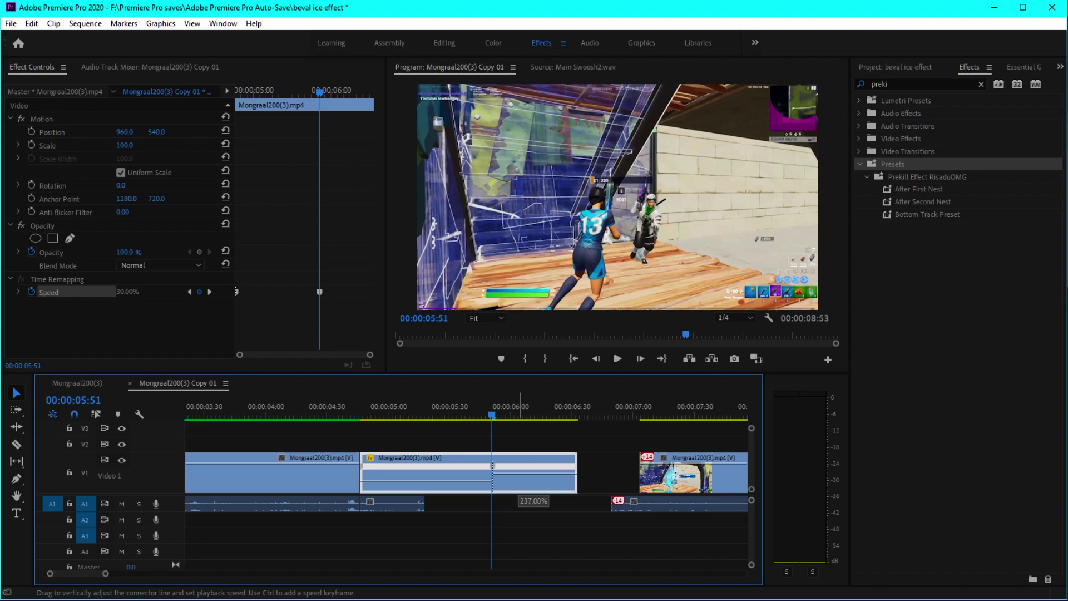
left_click_drag(534, 476, 534, 469)
scroll(573, 426, "up", 8)
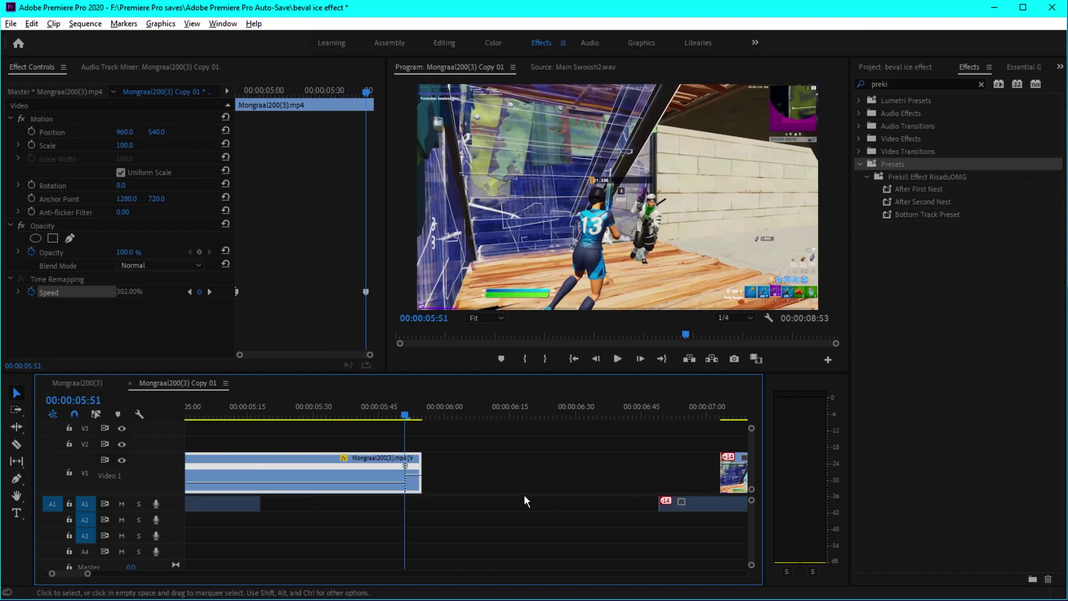
Step: Close the gap between the middle and last clips and realign the last clip's audio with its video start
left_click(470, 487)
key("Delete")
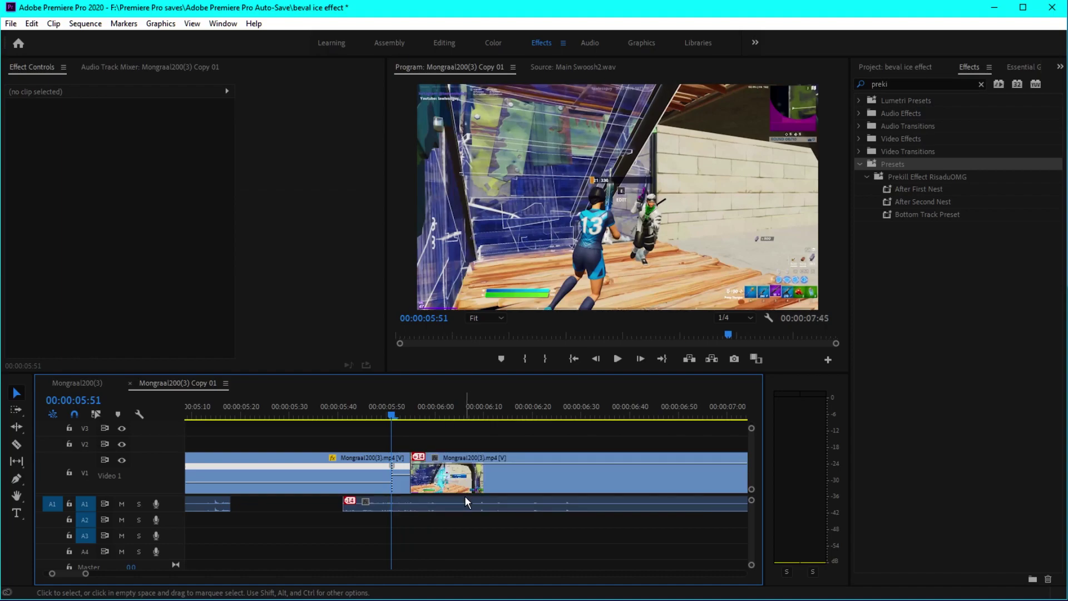
left_click_drag(369, 505, 436, 507)
Step: Add a Speed keyframe at the last clip's start, 00:00:05:55, and raise its speed to 301%
right_click(430, 463)
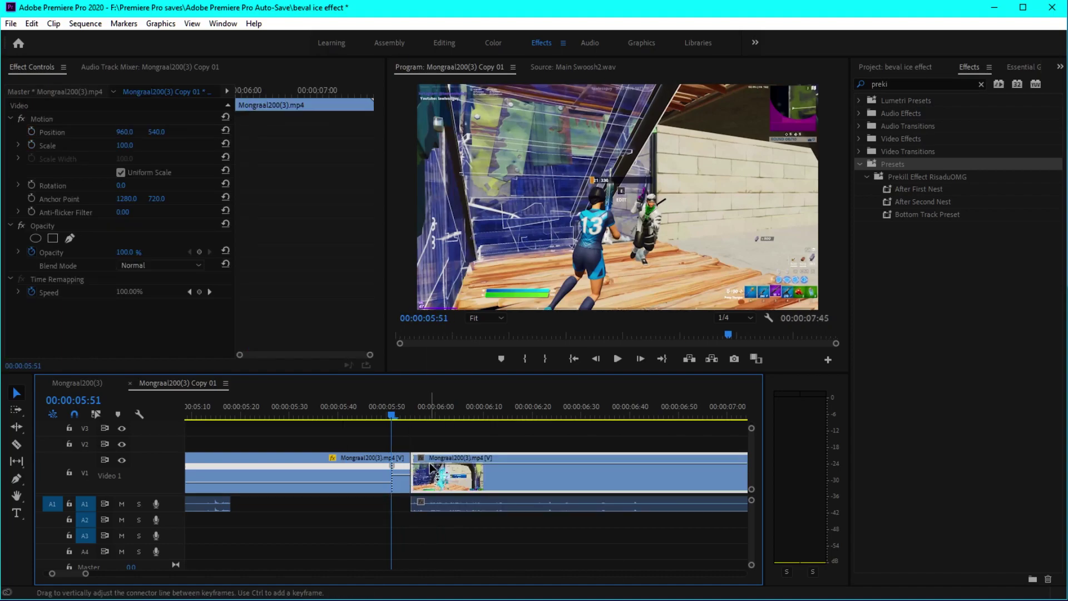
mouse_move(597, 590)
mouse_move(666, 592)
left_click(822, 585)
left_click(257, 89)
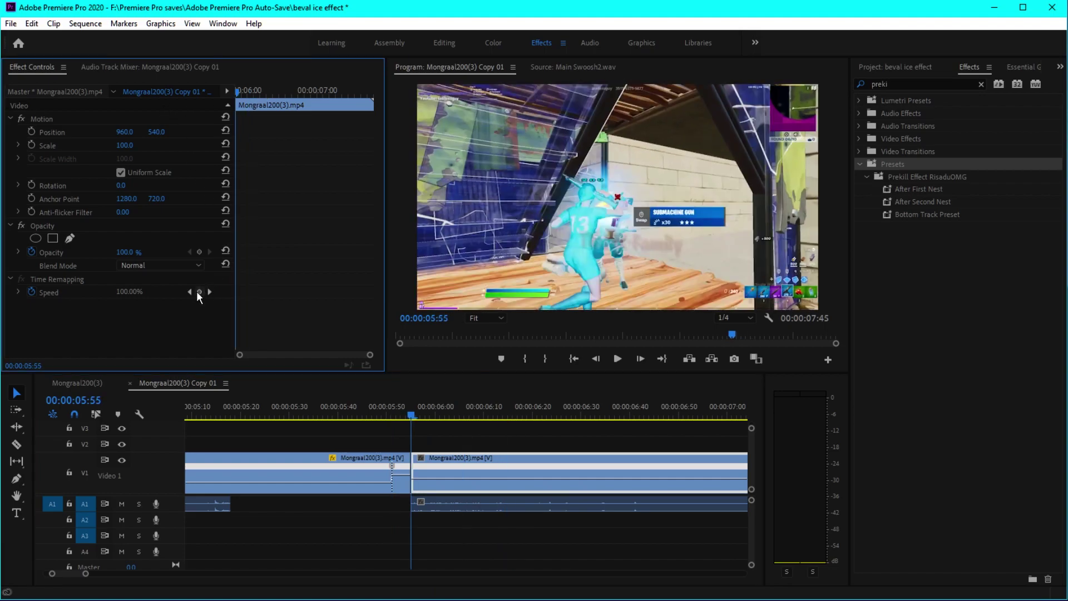
left_click(196, 292)
left_click_drag(422, 480, 422, 472)
Step: Add a Speed keyframe to the last clip at 00:00:06:00 and lower the speed after it to 34%
scroll(431, 505, "up", 3)
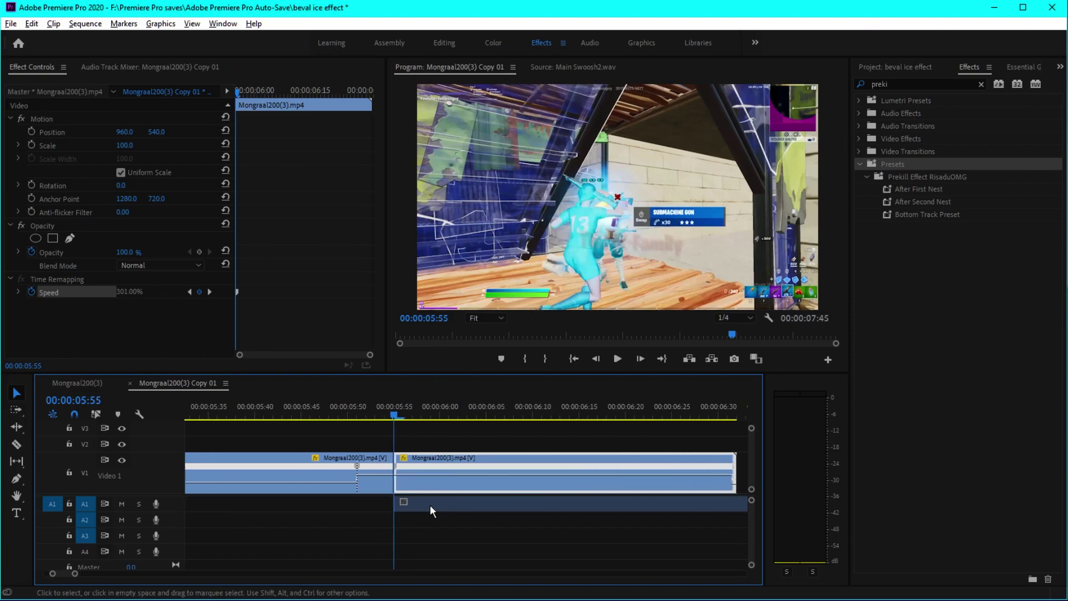
key("shift+Right")
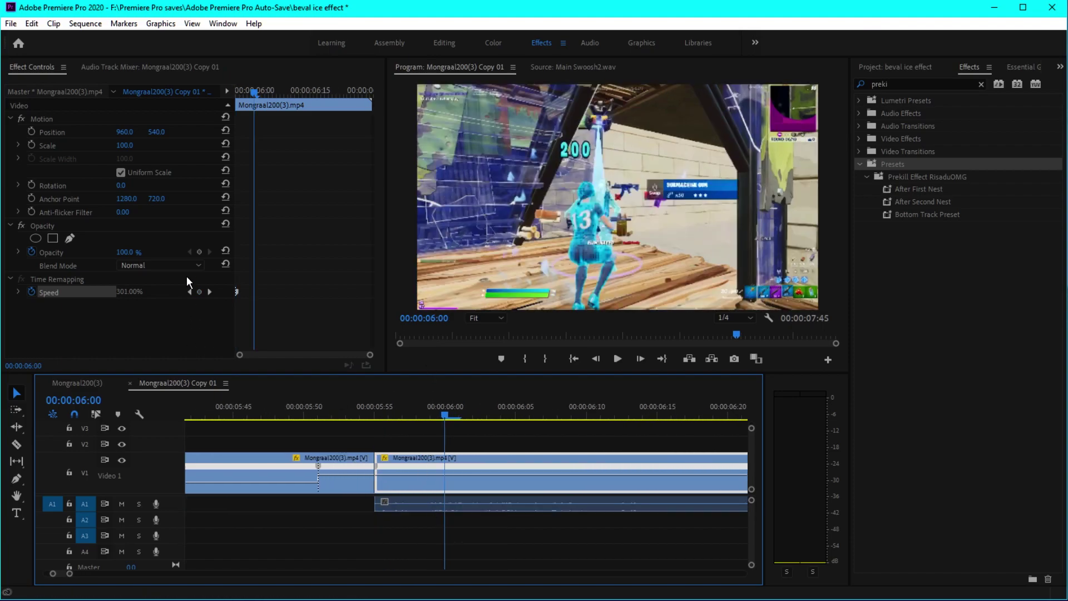
left_click(199, 291)
left_click(449, 474)
mouse_move(449, 476)
left_mouse_down()
mouse_move(450, 497)
mouse_move(449, 484)
left_mouse_up()
scroll(476, 486, "up", 1)
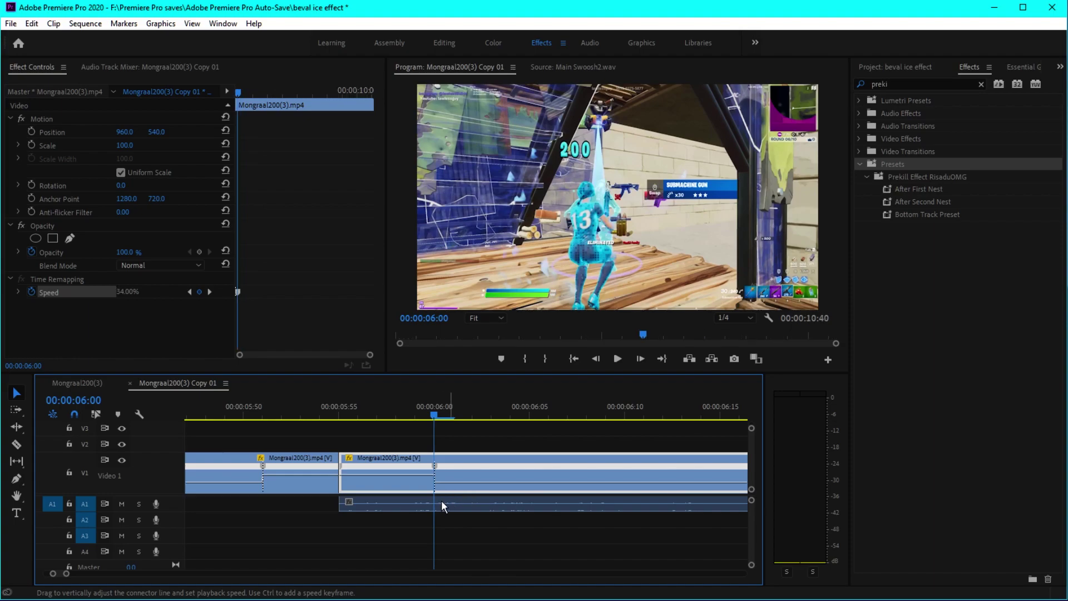
Step: Delete the audio of the middle and last clips from A1
scroll(425, 497, "down", 8)
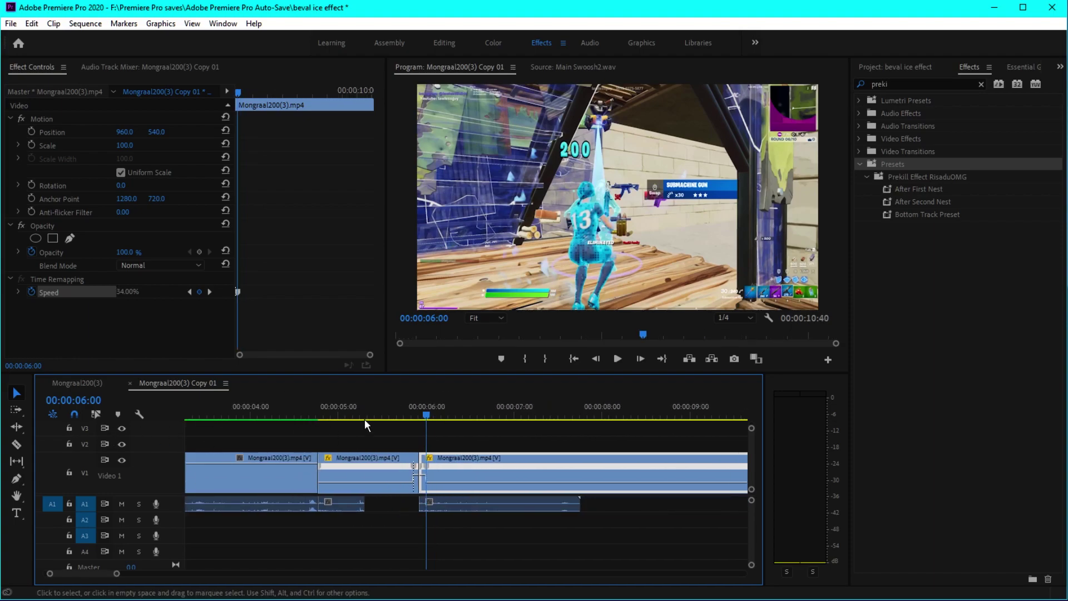
left_click(338, 418)
left_click(345, 503)
key("Delete")
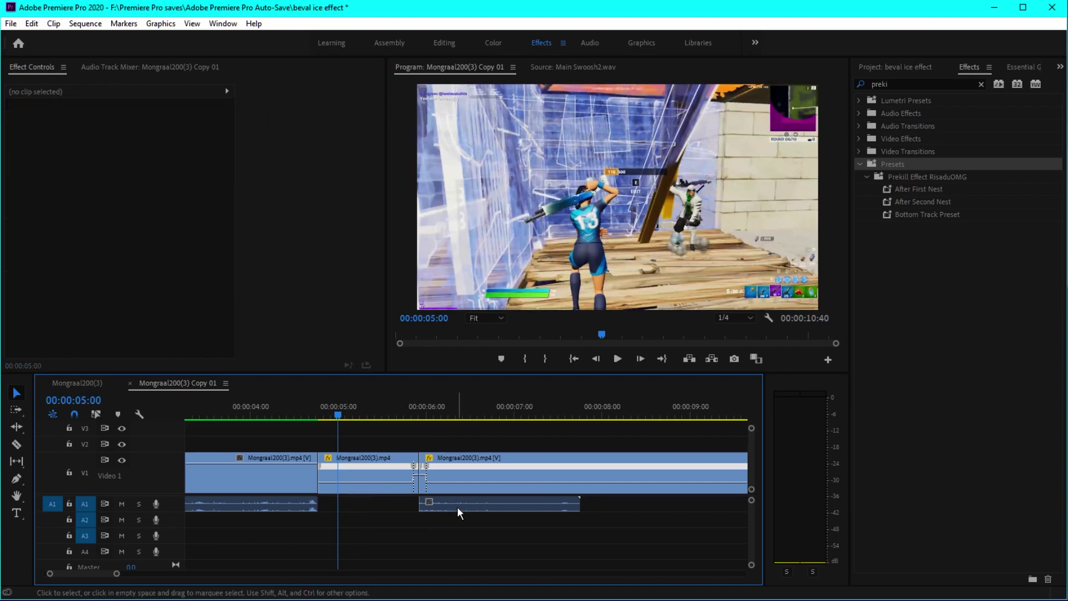
left_click(457, 506)
key("Delete")
Step: Play the slowed middle clip from its start to check it and park the playhead at 00:00:05:04
left_click_drag(338, 412, 318, 412)
key("space")
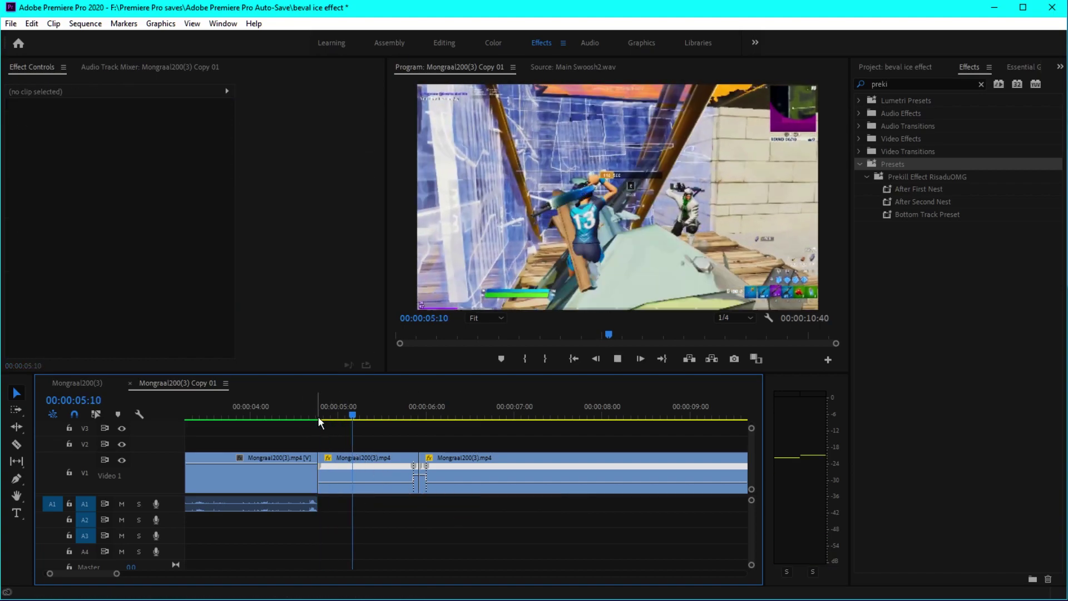
left_click(358, 414)
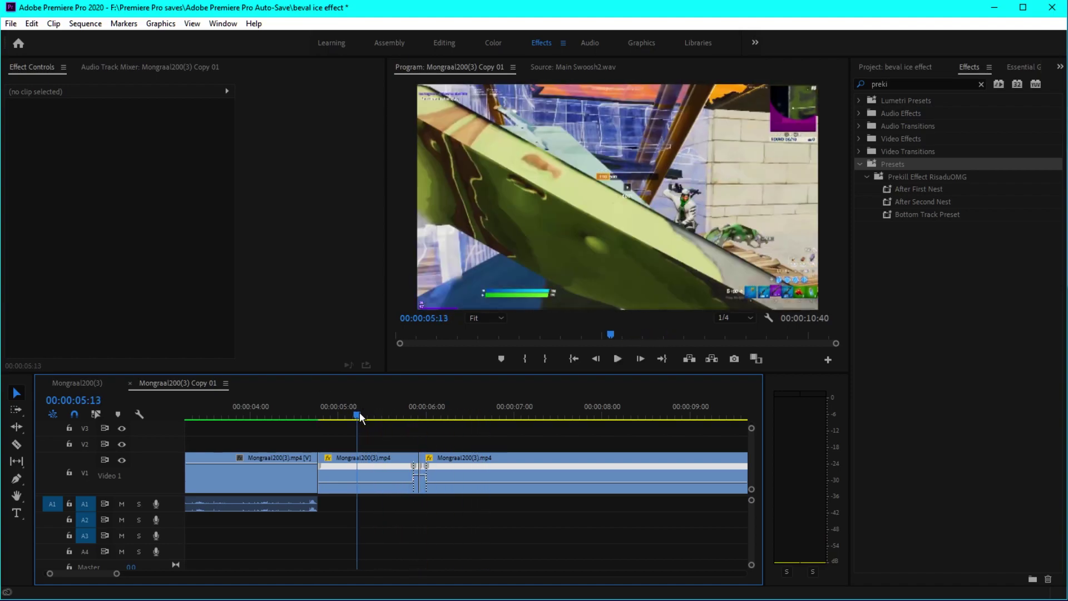
left_click(344, 414)
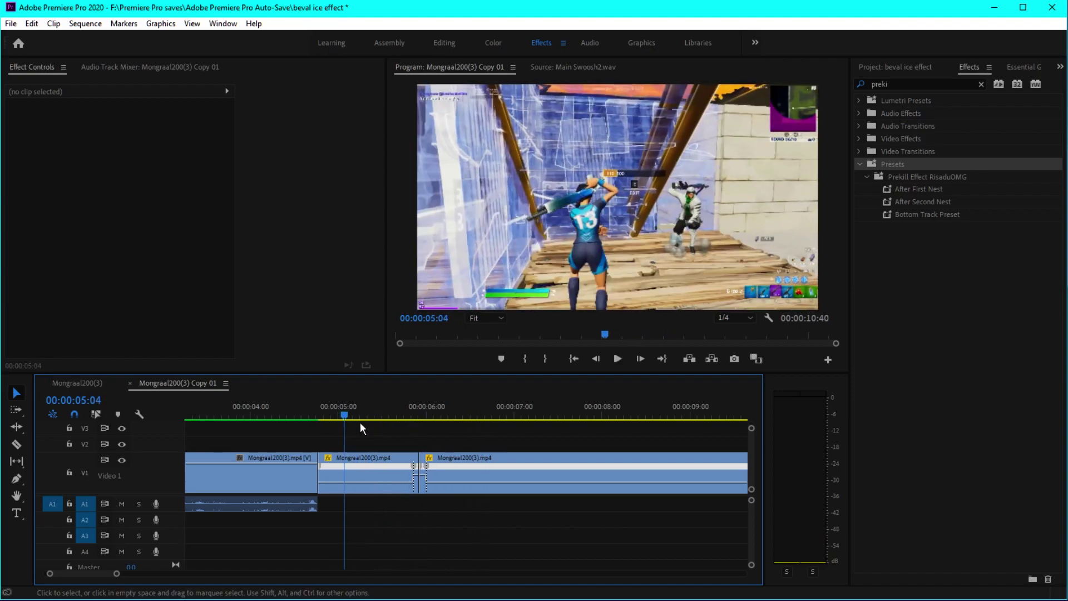
Step: Nest the middle clip and place a copy of the nested sequence directly above it on V2
right_click(365, 466)
left_click(400, 298)
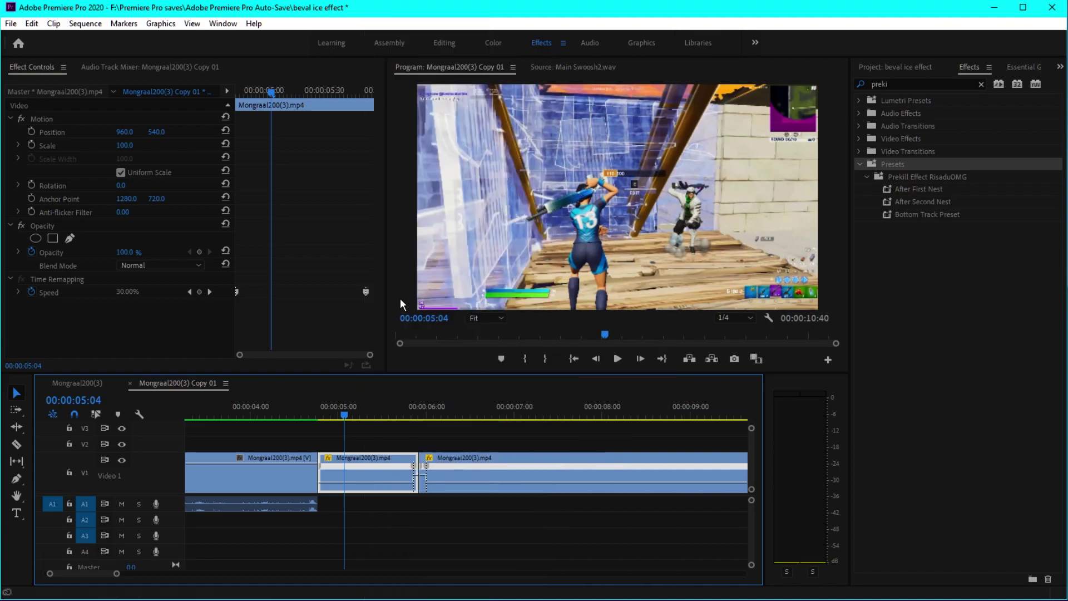
left_click(496, 318)
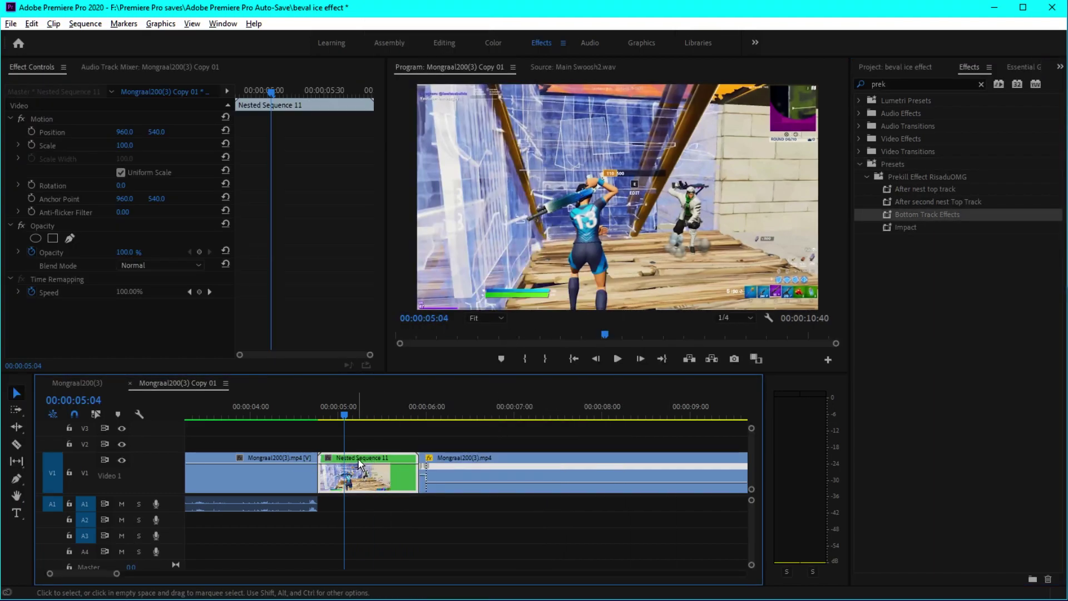
left_click_drag(349, 455, 360, 442)
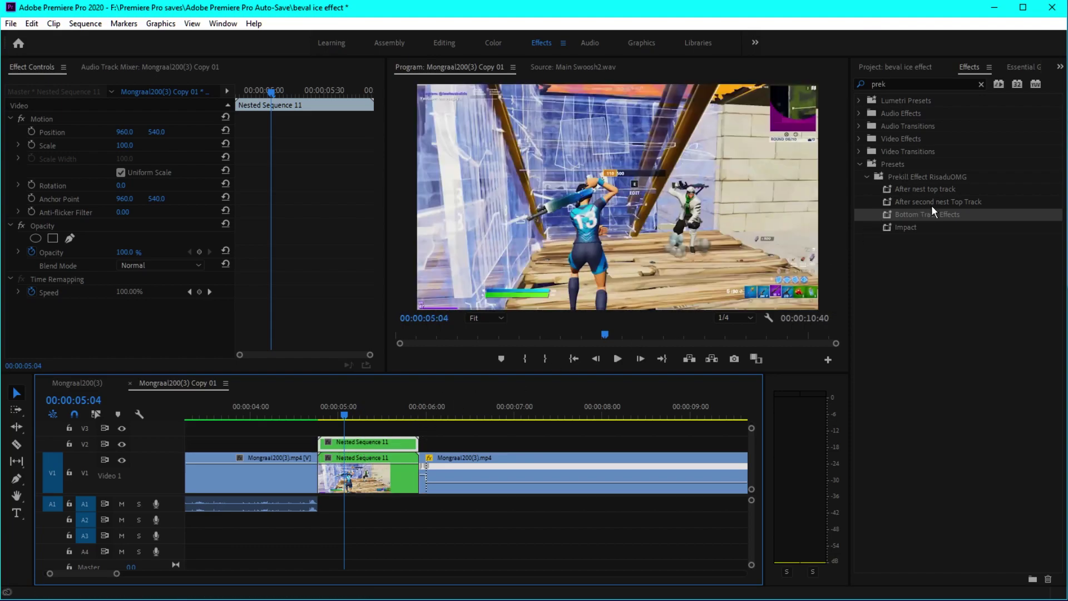
Step: Apply the After nest top track preset to the V2 copy and nest that copy again
left_click_drag(958, 189, 392, 441)
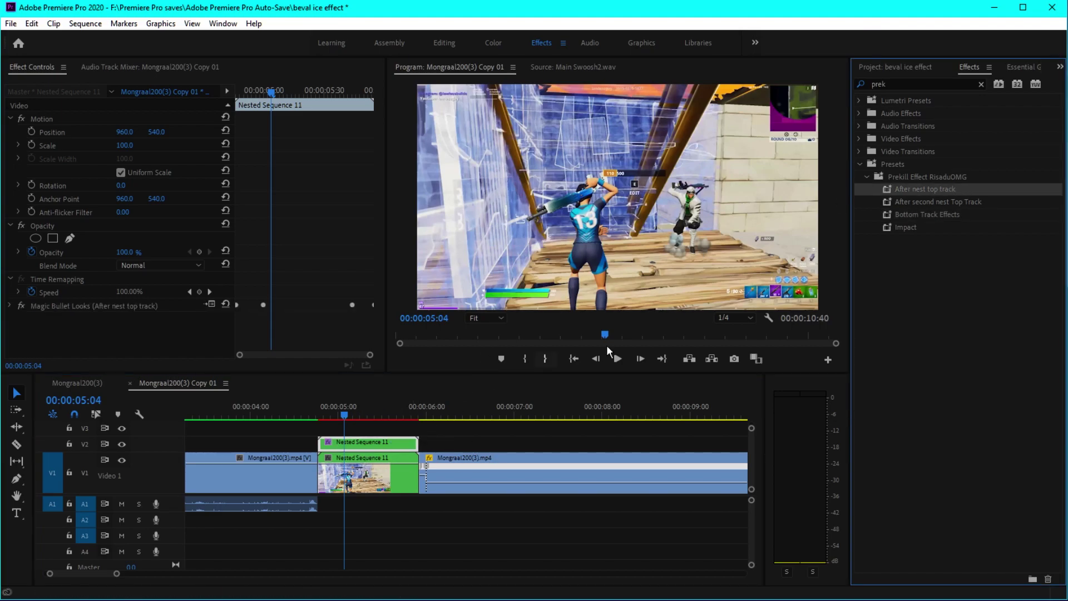
left_click(947, 199)
right_click(364, 443)
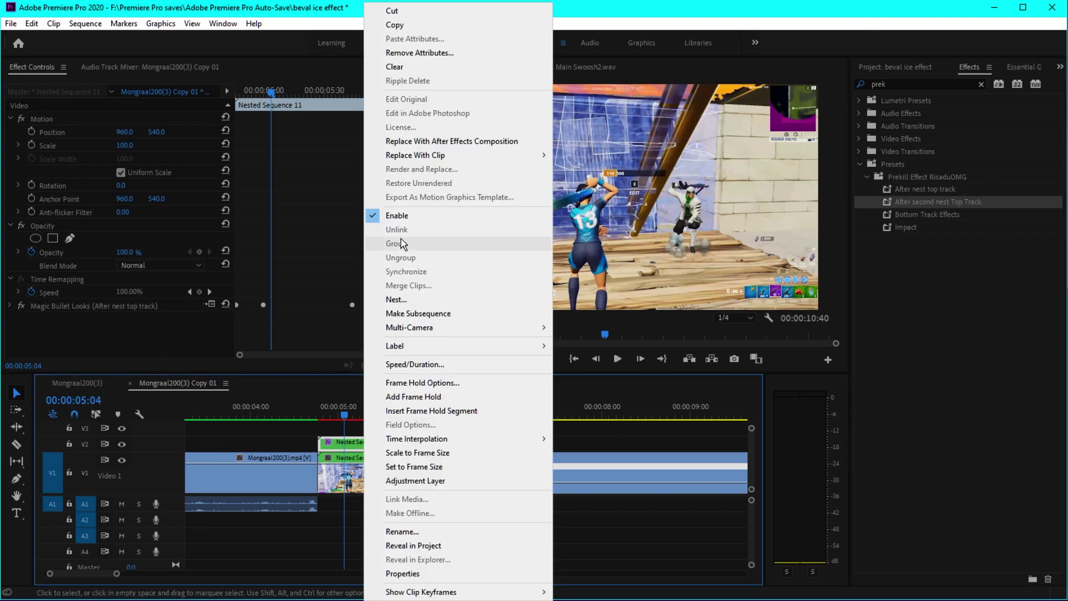
left_click(397, 300)
left_click(501, 316)
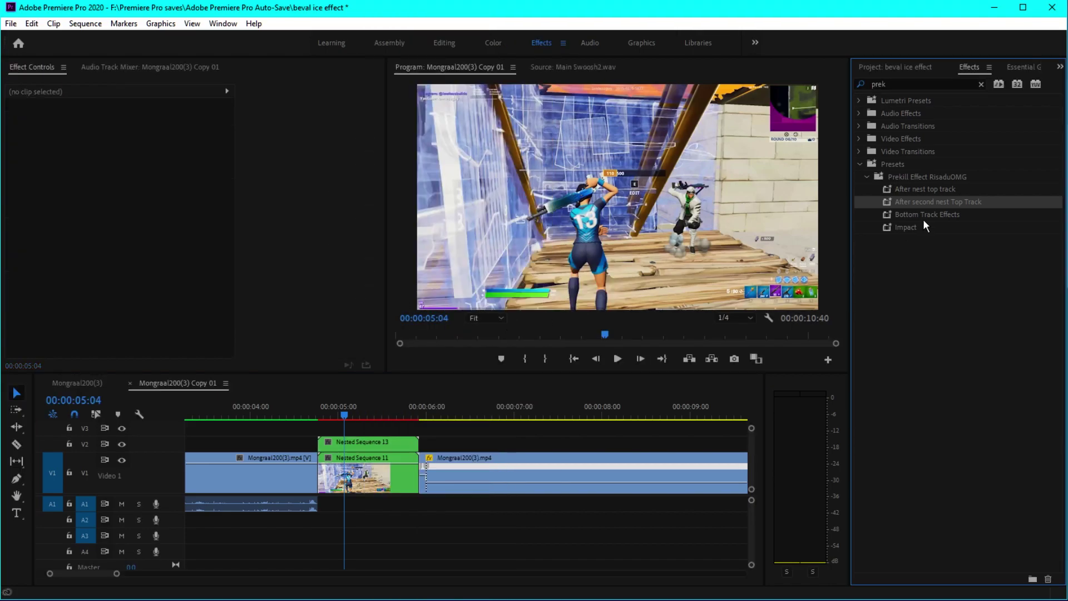
Step: Apply After second nest Top Track to the V2 nest and Bottom Track Effects to the V1 nest
left_click_drag(937, 201, 347, 442)
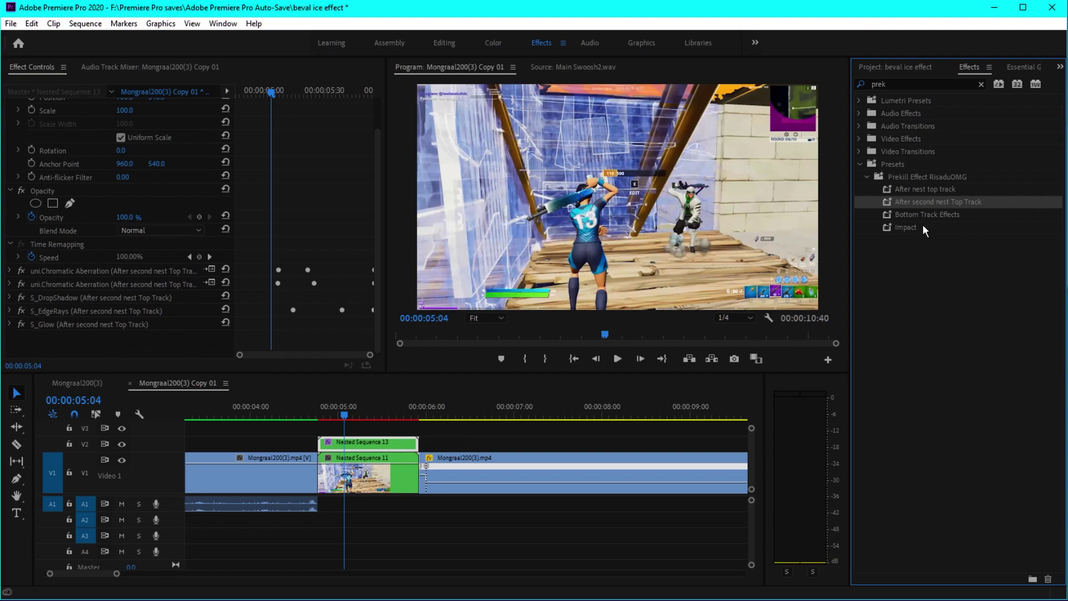
left_click_drag(933, 215, 365, 476)
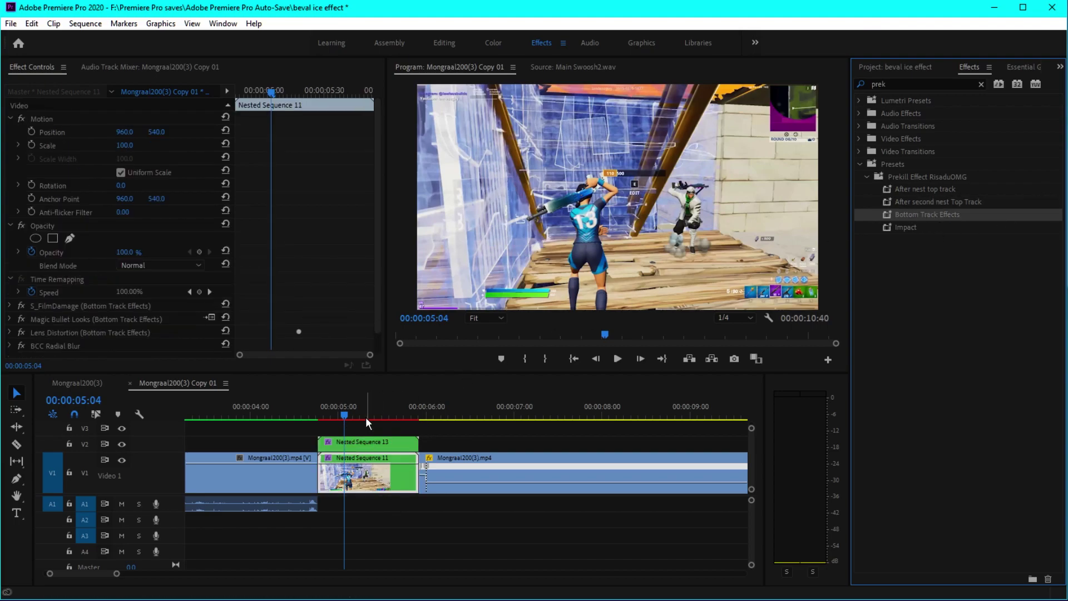
Step: Apply the Impact preset to the last gameplay clip on V1
left_click(442, 418)
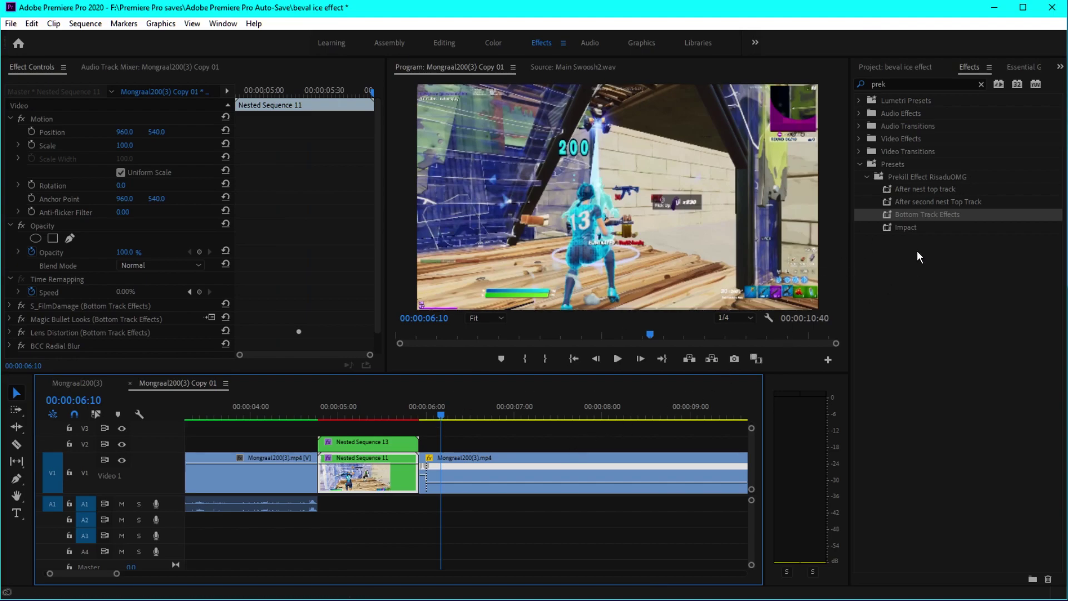
left_click_drag(906, 227, 912, 232)
left_click_drag(530, 471, 531, 472)
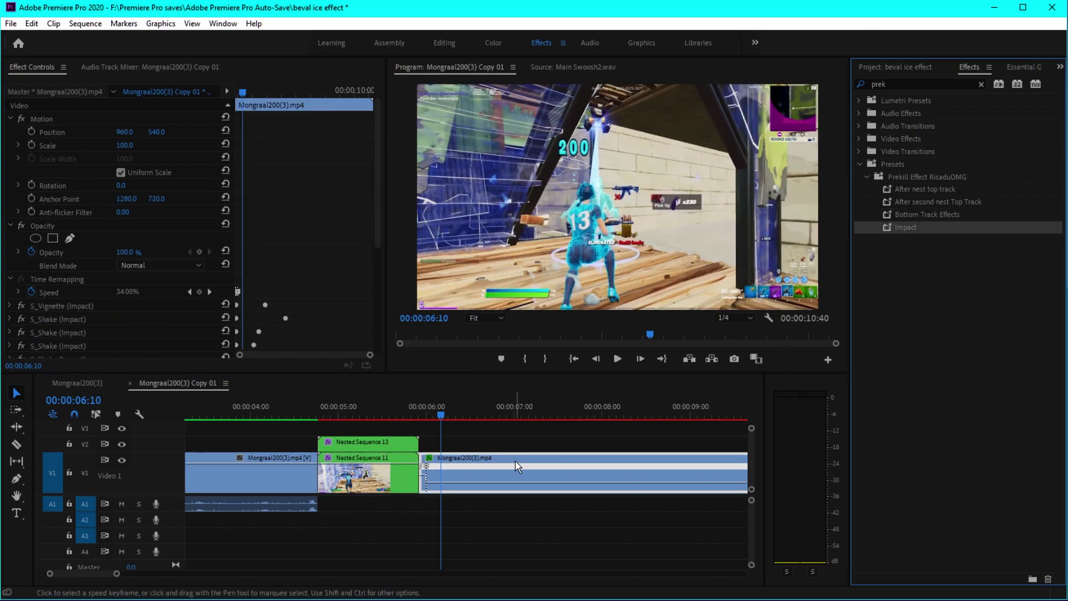
Step: Mark an In point at 00:00:04:16 and an Out point at 00:00:10:53, and return the playhead to 00:00:04:00
key("minus")
left_click_drag(361, 418, 376, 419)
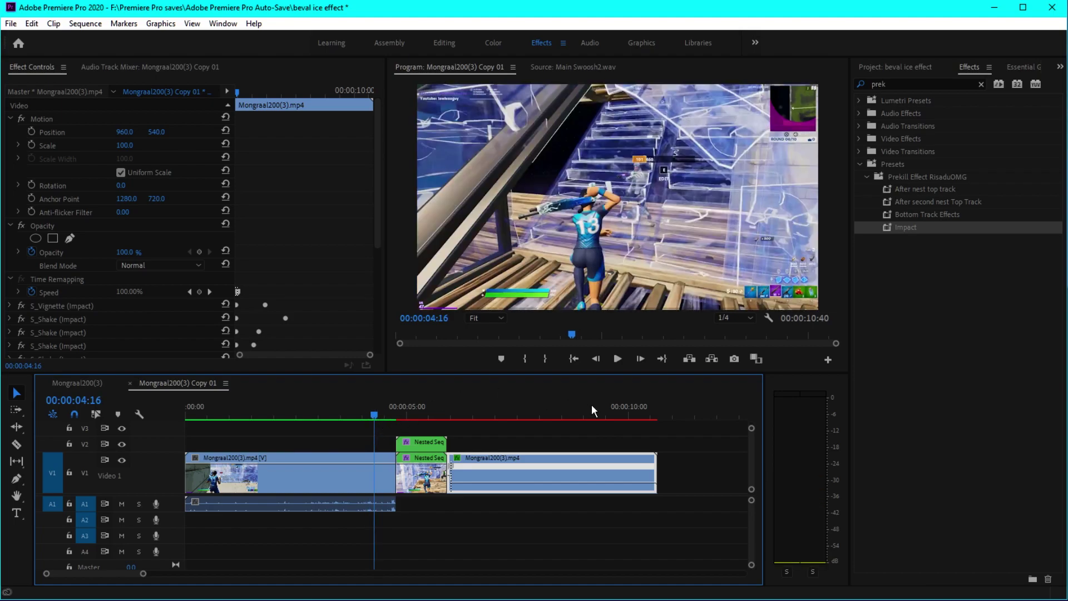
key("i")
left_click_drag(655, 416, 668, 421)
key("o")
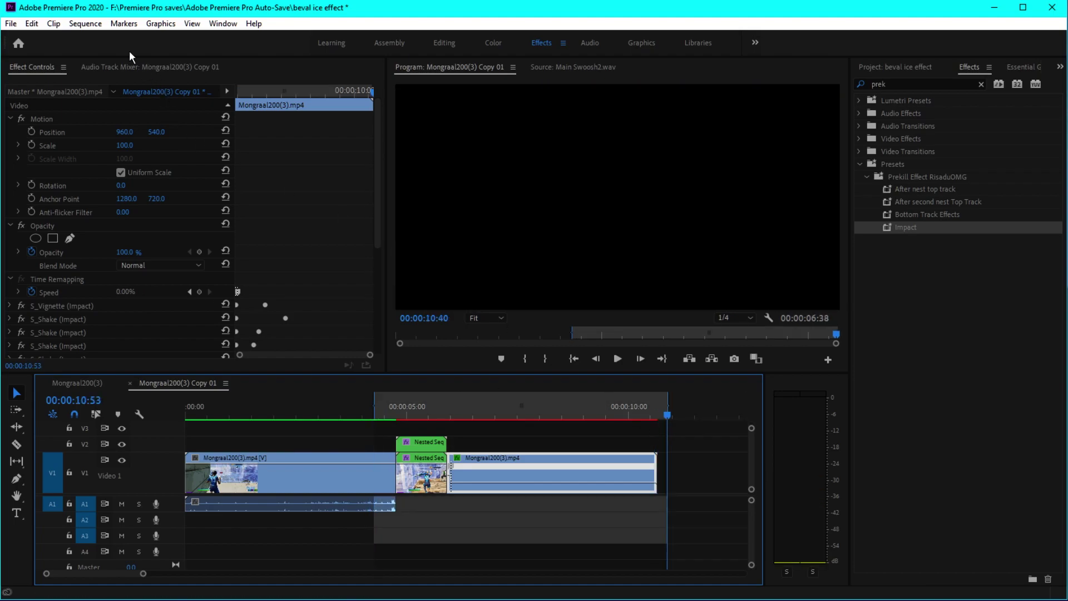
left_click(85, 23)
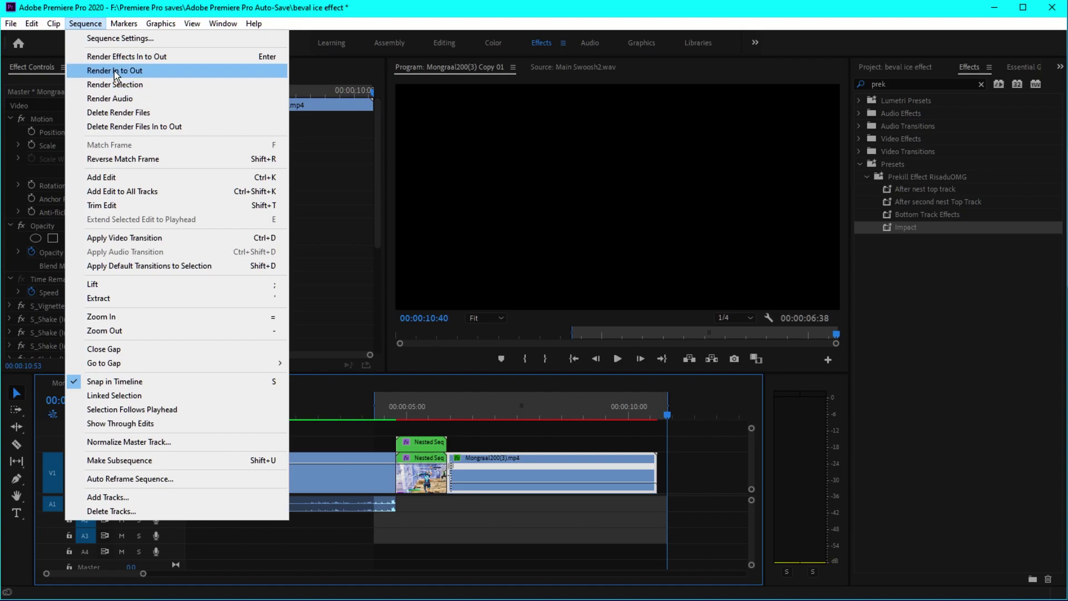
left_click_drag(394, 421, 363, 420)
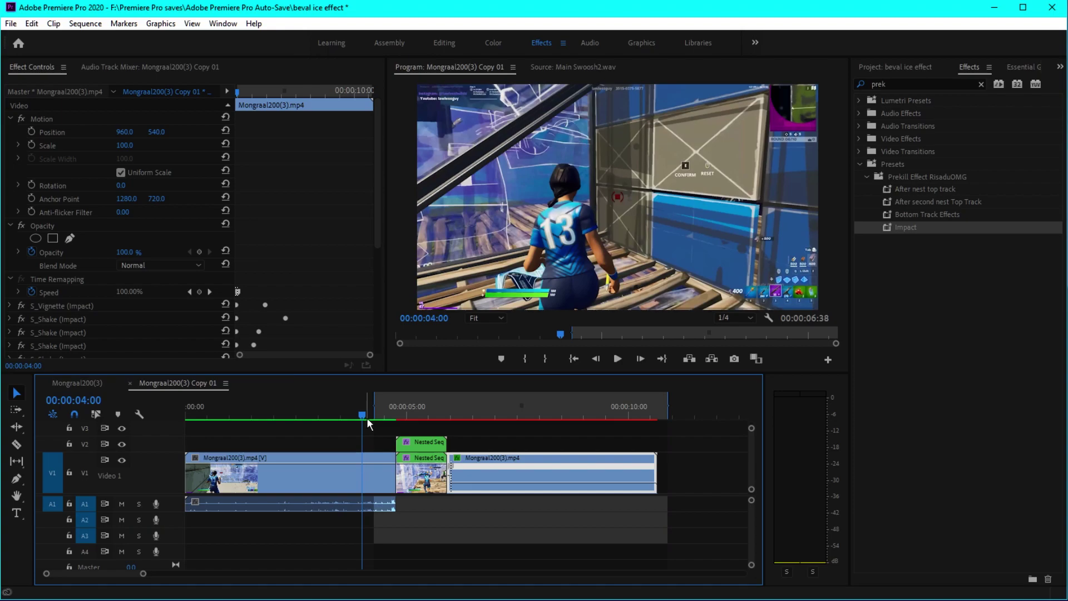